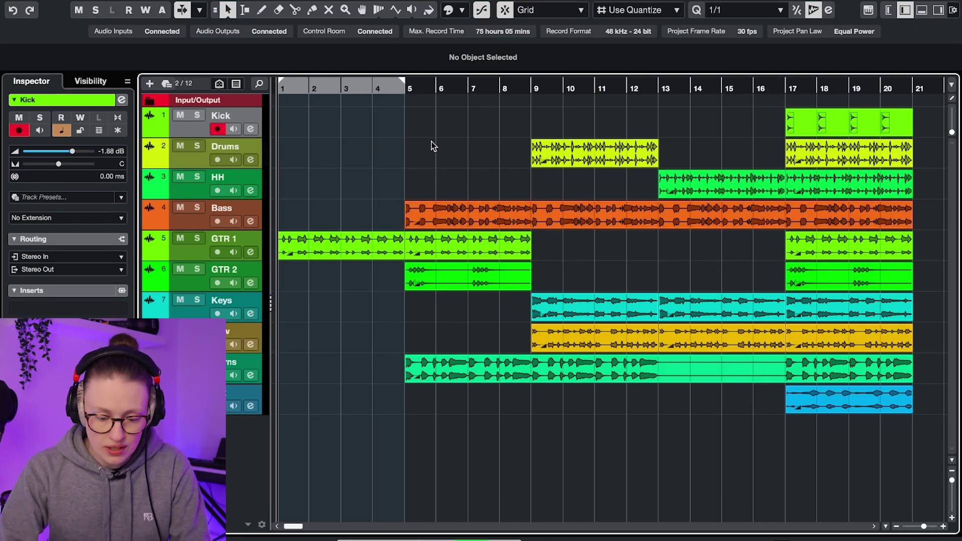
# - Play the song, jumping playback to bar 17 and back to bar 5
pyautogui.press('space')
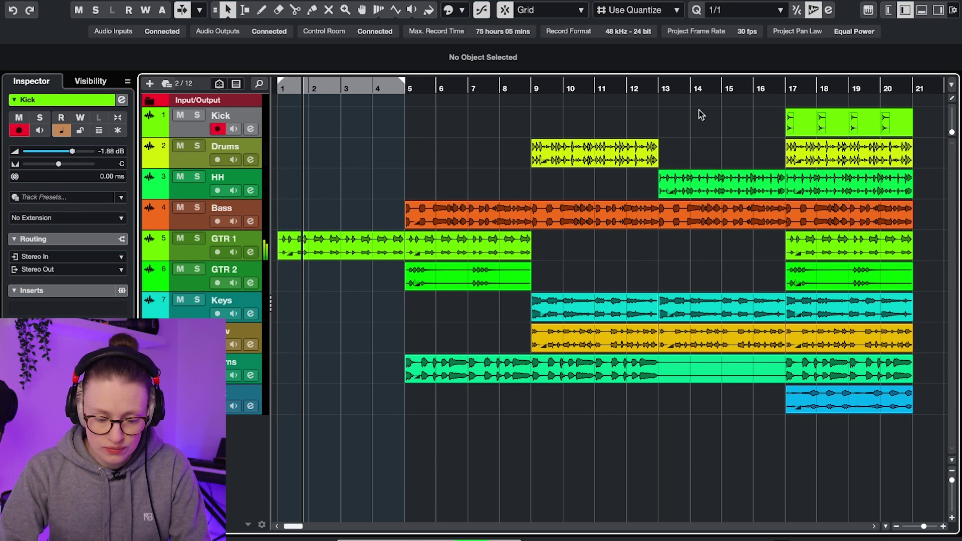
pyautogui.click(785, 88)
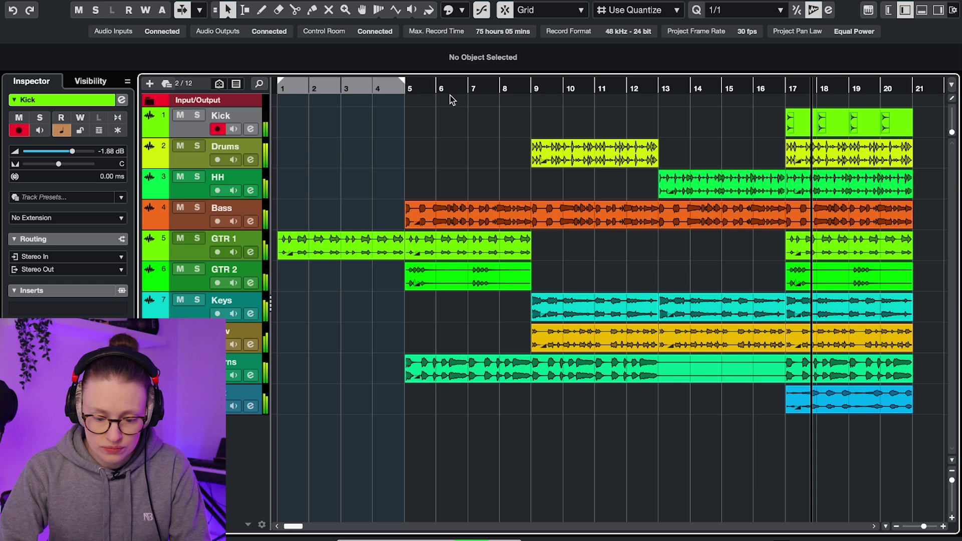
pyautogui.click(405, 88)
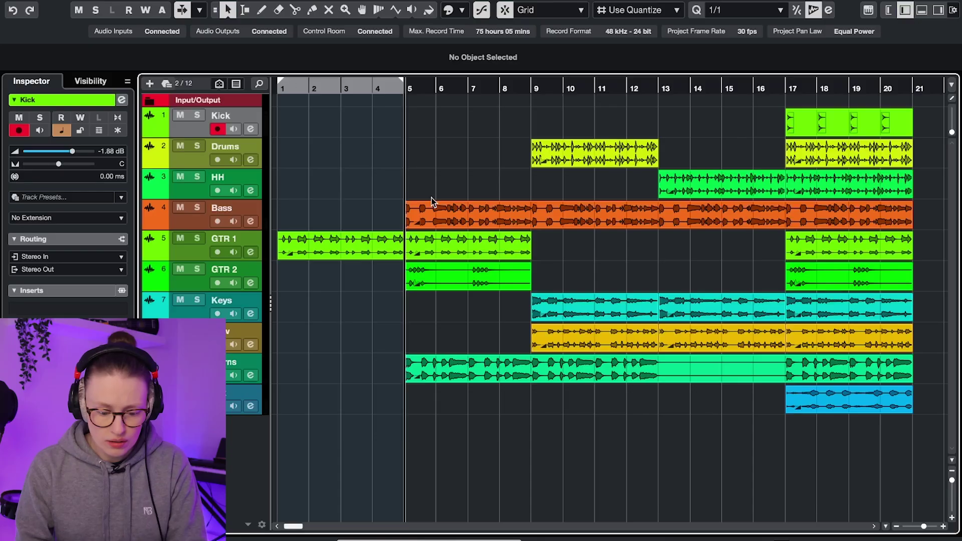
# - Split all events at bar 9, shift the later events four bars right, and select bars 5–9
pyautogui.rightClick(510, 221)
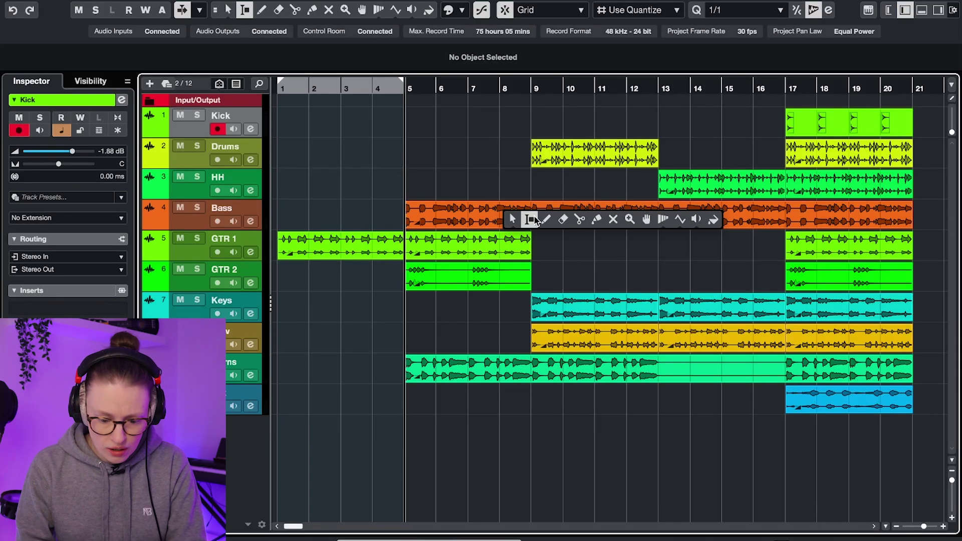
pyautogui.click(580, 218)
pyautogui.click(535, 218)
pyautogui.click(537, 369)
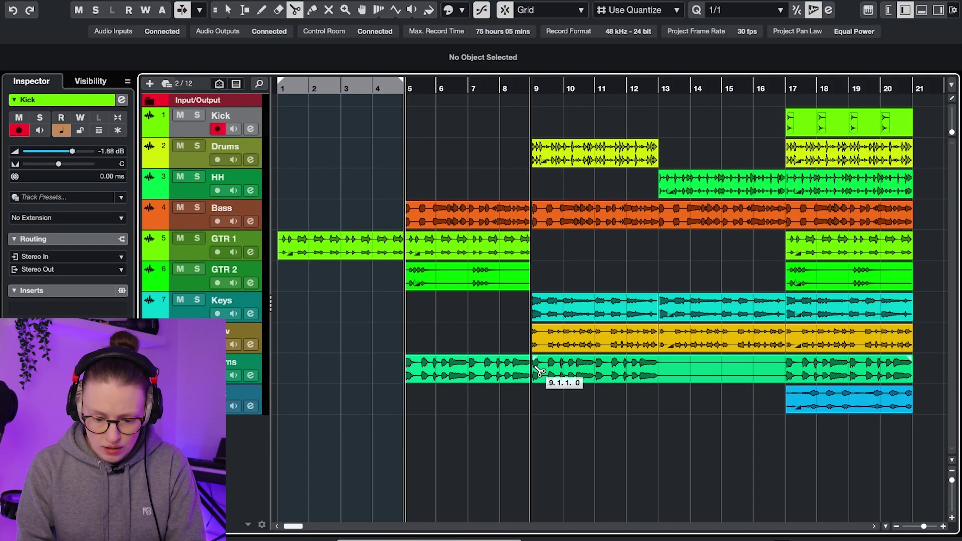
pyautogui.press('1')
pyautogui.moveTo(570, 428); pyautogui.dragTo(895, 110)
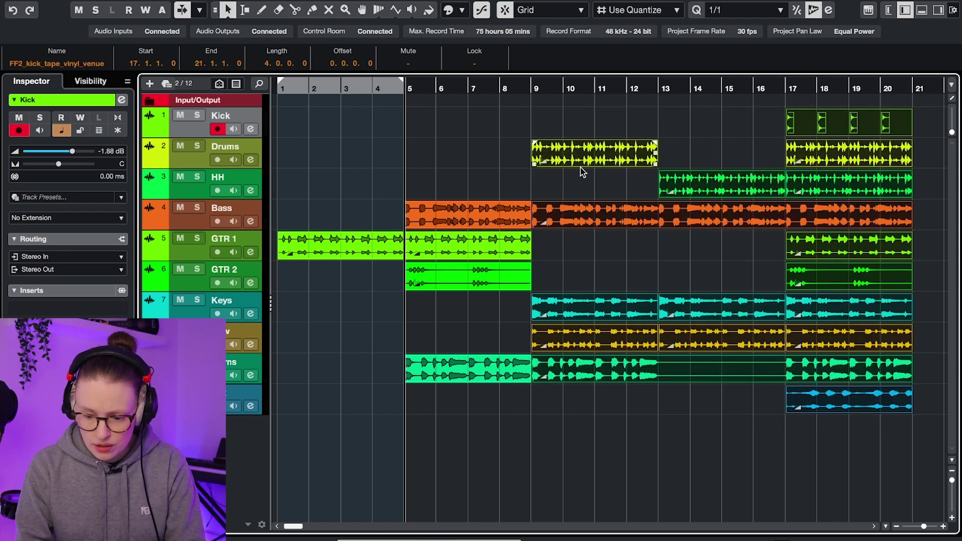
pyautogui.moveTo(580, 168); pyautogui.dragTo(708, 153)
pyautogui.moveTo(550, 156); pyautogui.dragTo(410, 429)
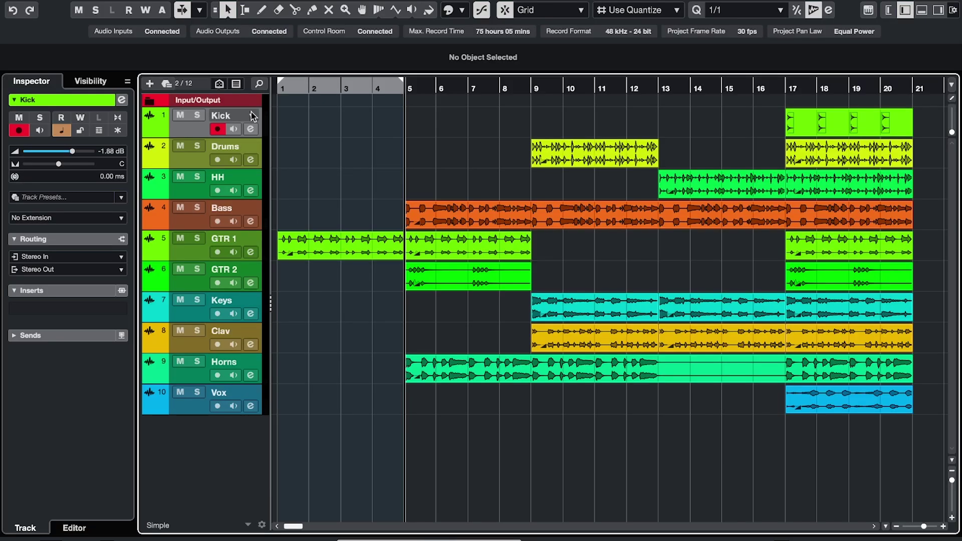
# - Add an arranger track and draw sections A and B over bars 1–9
pyautogui.rightClick(245, 101)
pyautogui.moveTo(322, 106)
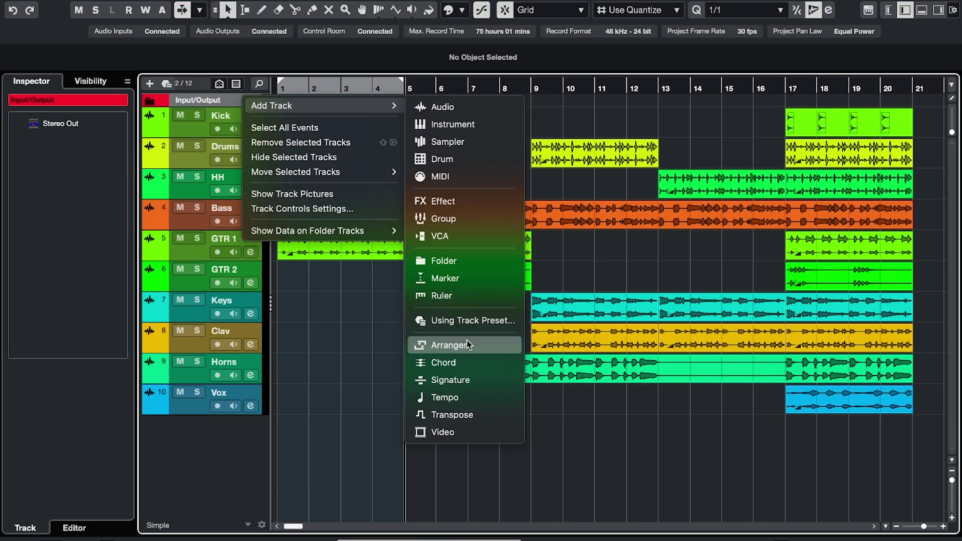
pyautogui.click(436, 346)
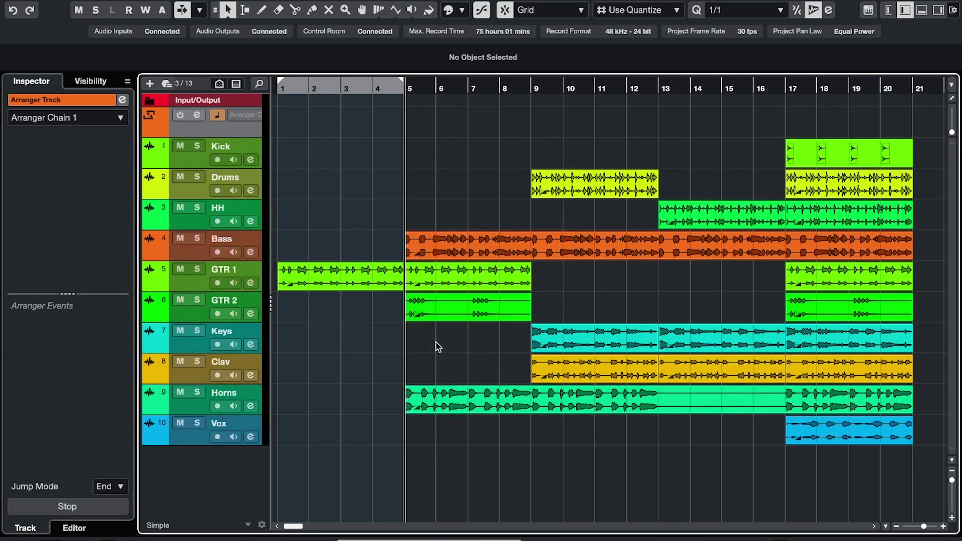
pyautogui.rightClick(340, 162)
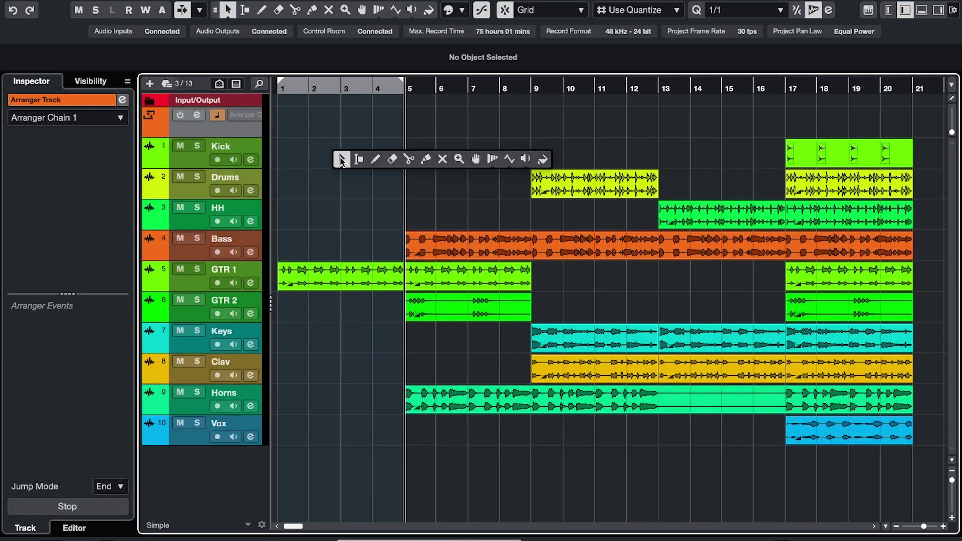
pyautogui.click(374, 157)
pyautogui.moveTo(297, 120); pyautogui.dragTo(534, 133)
pyautogui.press('1')
# - Create arranger sections C, D and E at bars 9–13, 13–17 and 17–21
pyautogui.moveTo(369, 85); pyautogui.dragTo(692, 85)
pyautogui.doubleClick(559, 121)
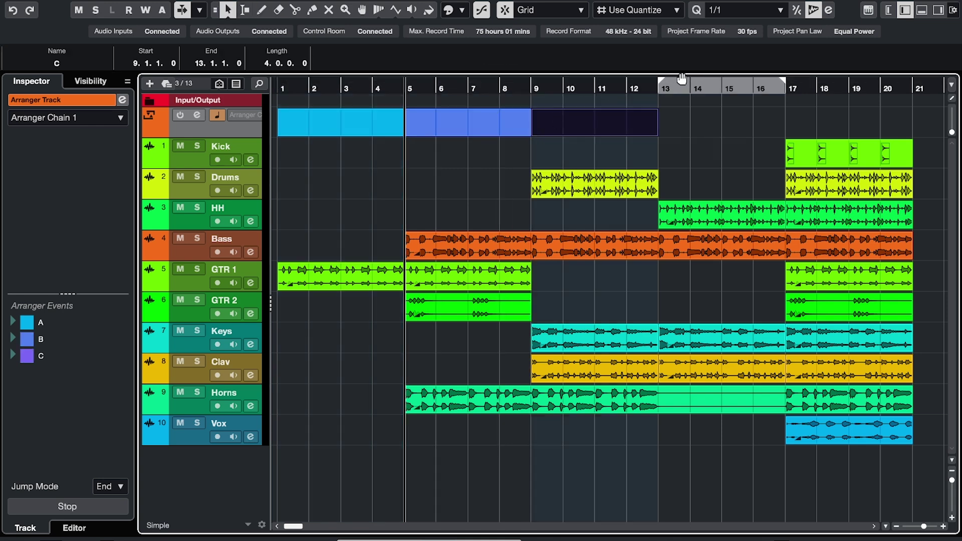
pyautogui.doubleClick(722, 120)
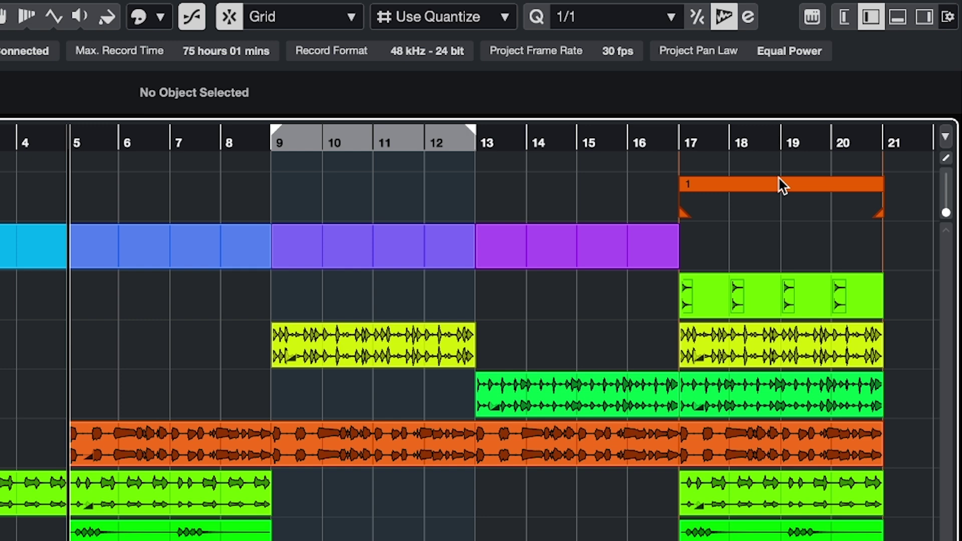
pyautogui.click(778, 181)
pyautogui.press('p')
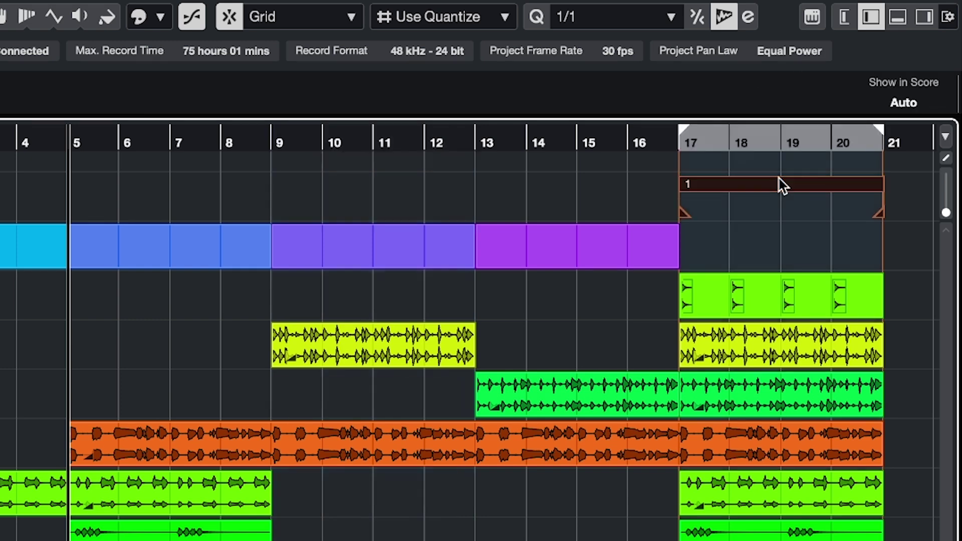
pyautogui.doubleClick(761, 245)
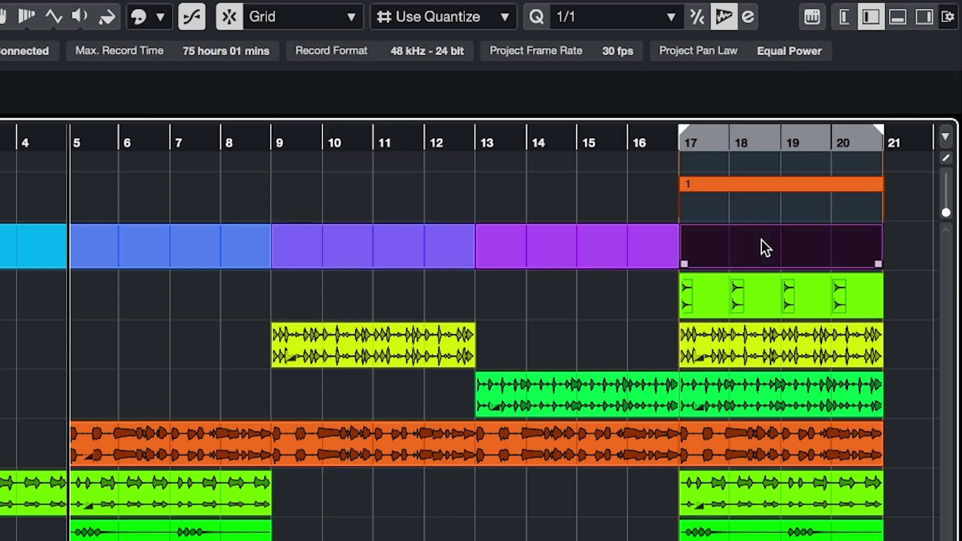
# - Color arranger section C at bars 9–13 red, deselect it, then select section B
pyautogui.click(591, 127)
pyautogui.click(460, 11)
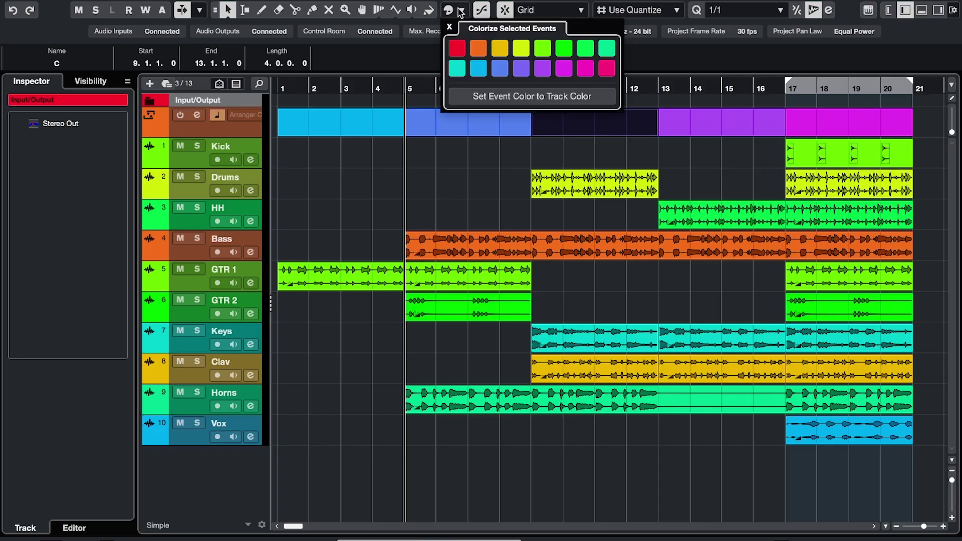
pyautogui.click(457, 47)
pyautogui.click(532, 157)
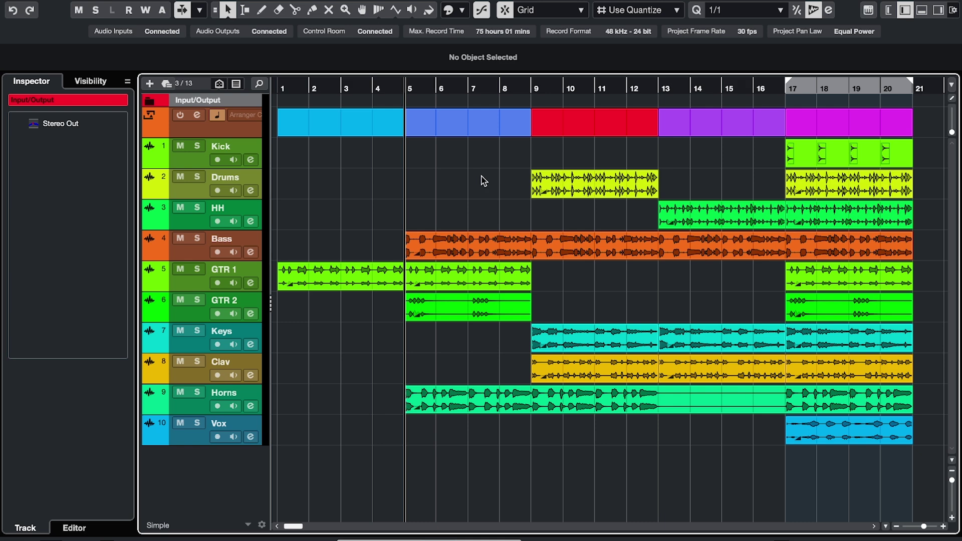
pyautogui.click(472, 119)
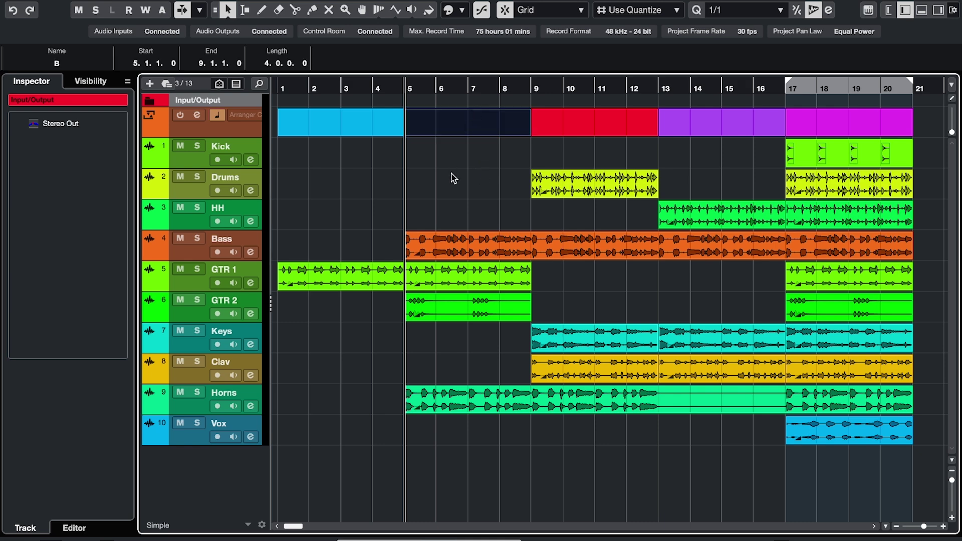
# - Enable Show Event Names under Preferences > Event Display and confirm with OK
pyautogui.click(53, 0)
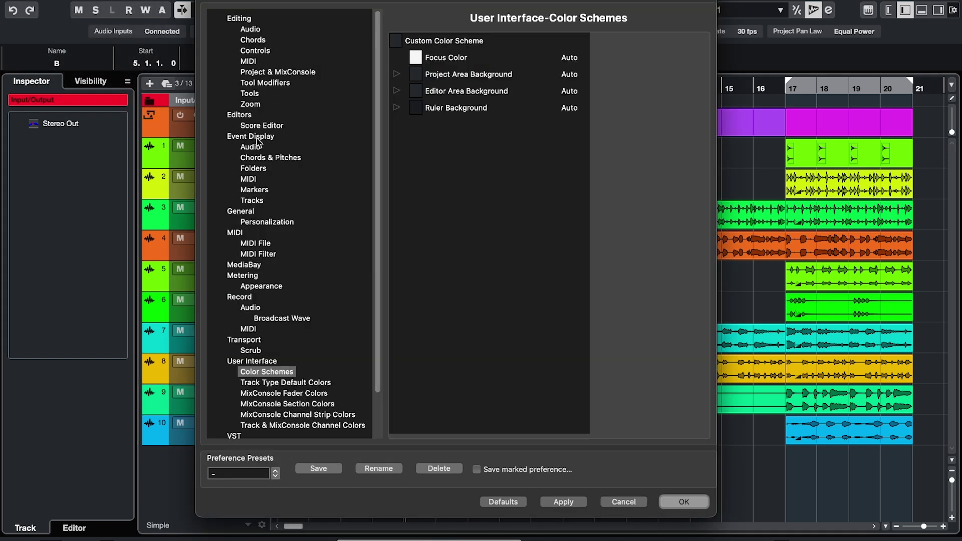
pyautogui.click(259, 140)
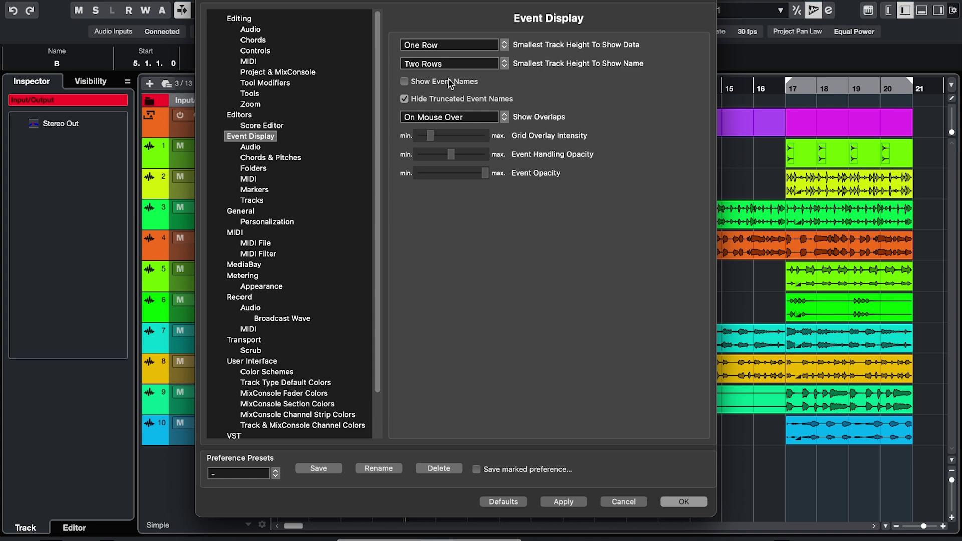
pyautogui.click(405, 81)
pyautogui.click(684, 501)
# - Name sections A and B 'Intro' and 'Verse A', and stretch Verse B over Bridge's start
pyautogui.click(326, 129)
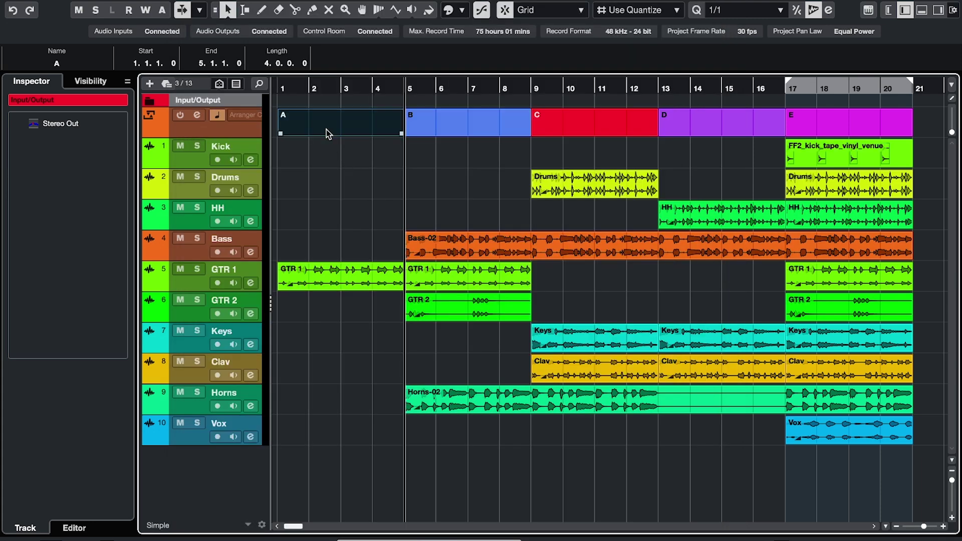
pyautogui.click(64, 64)
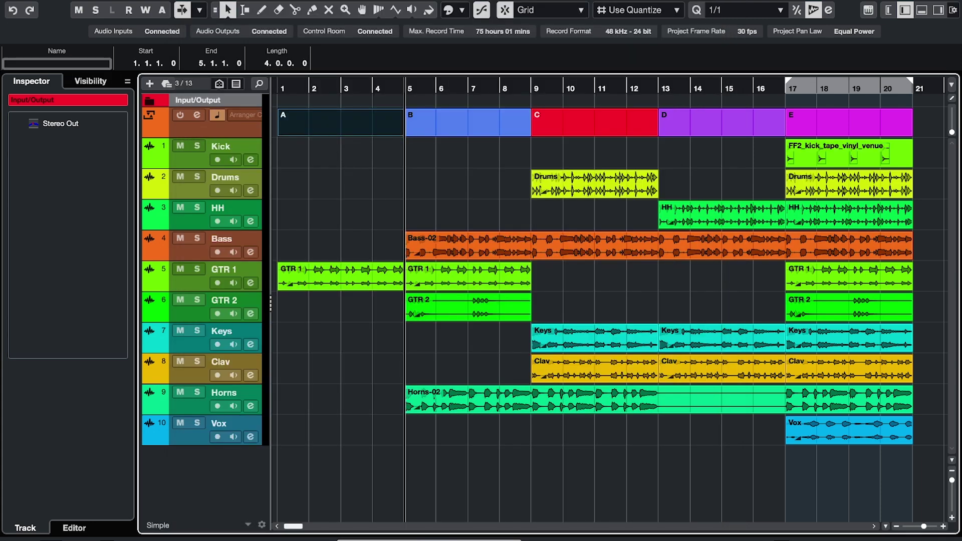
pyautogui.write('Intro')
pyautogui.press('Return')
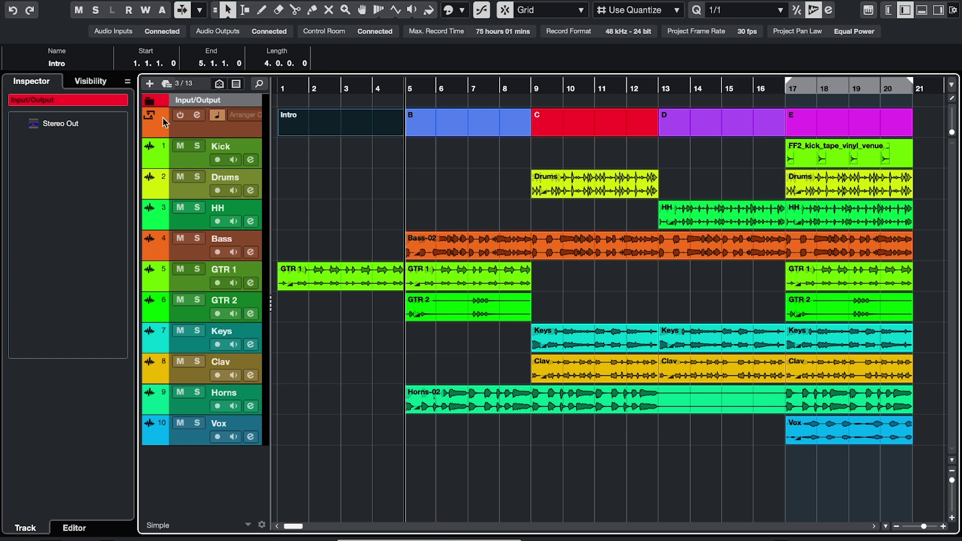
pyautogui.click(186, 133)
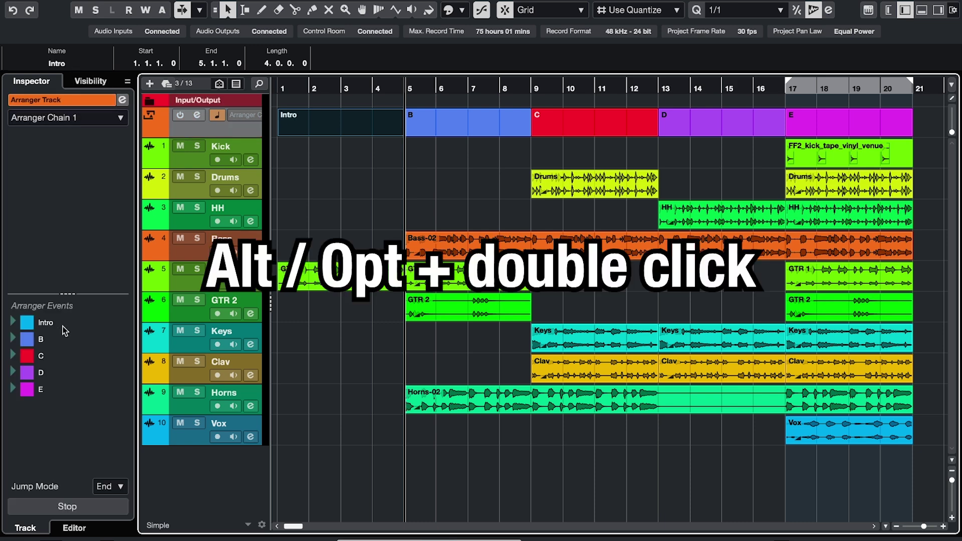
pyautogui.keyDown('alt'); pyautogui.doubleClick(45, 339); pyautogui.keyUp('alt')
pyautogui.write('Verse ')
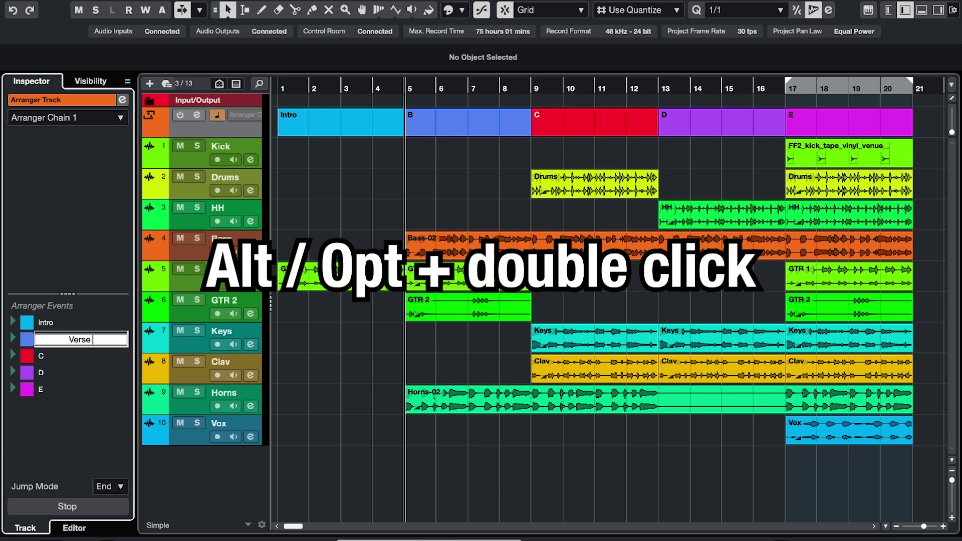
pyautogui.write('A')
pyautogui.press('Return')
pyautogui.press('Tab')
pyautogui.write('Chorus')
pyautogui.click(651, 131)
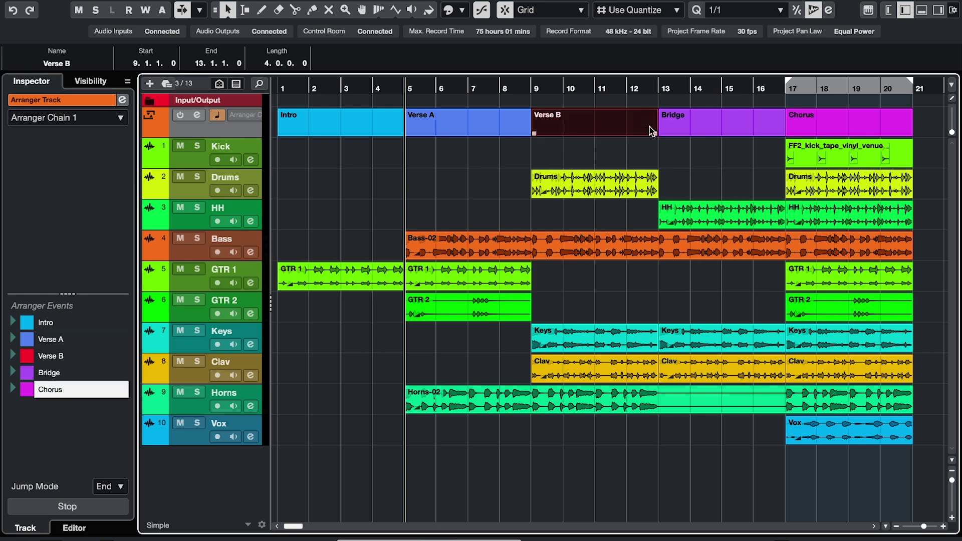
pyautogui.moveTo(654, 133); pyautogui.dragTo(720, 149)
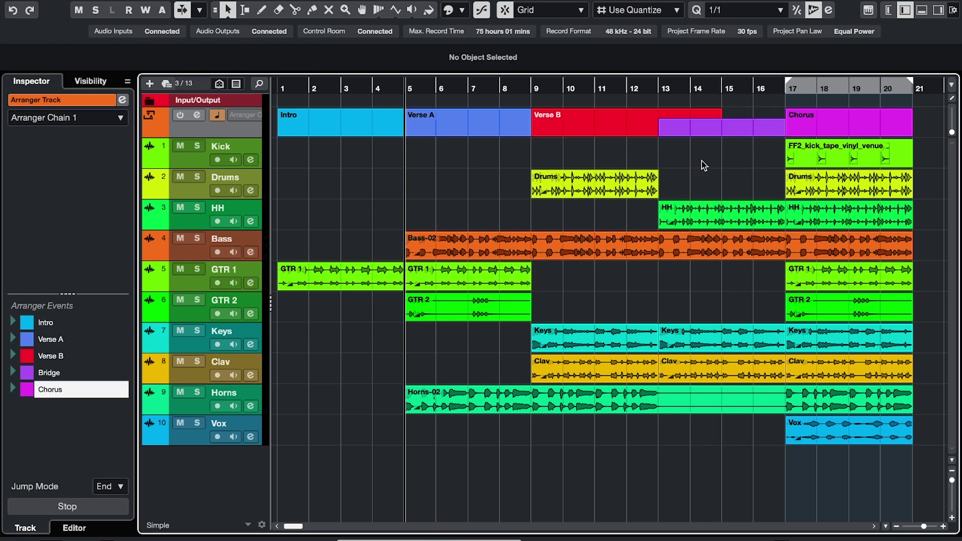
# - Make the arranger track taller and chain Intro, Verse A twice, and Chorus
pyautogui.moveTo(253, 137); pyautogui.dragTo(253, 166)
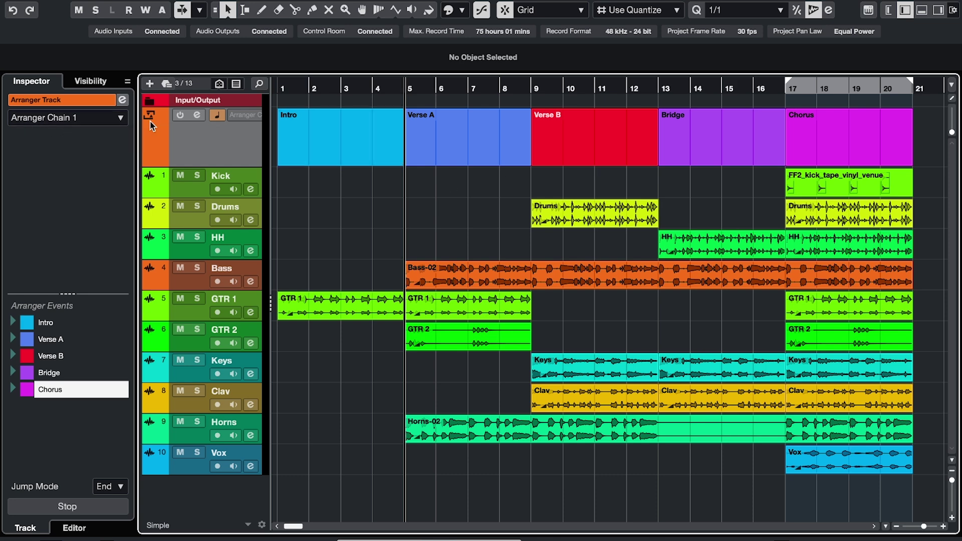
pyautogui.click(326, 143)
pyautogui.click(327, 142)
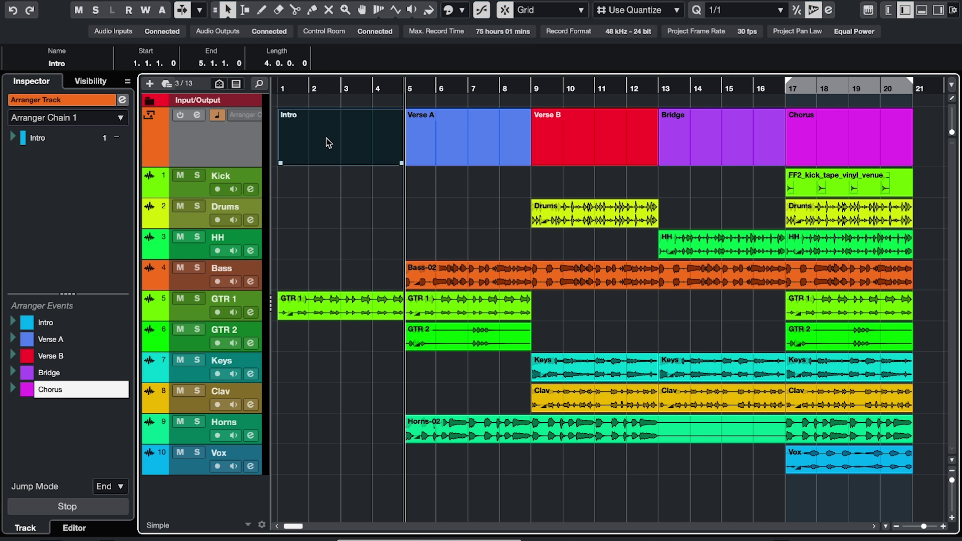
pyautogui.doubleClick(451, 146)
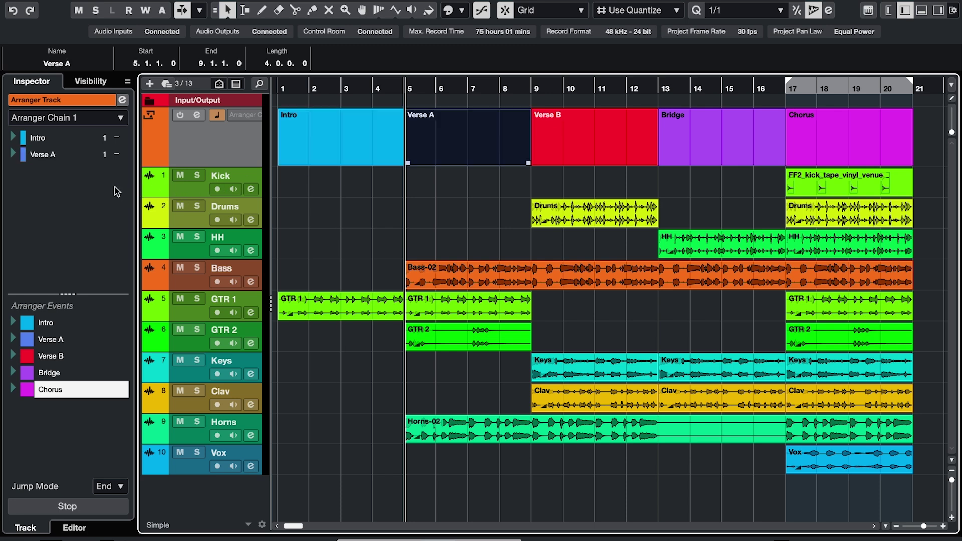
pyautogui.doubleClick(468, 142)
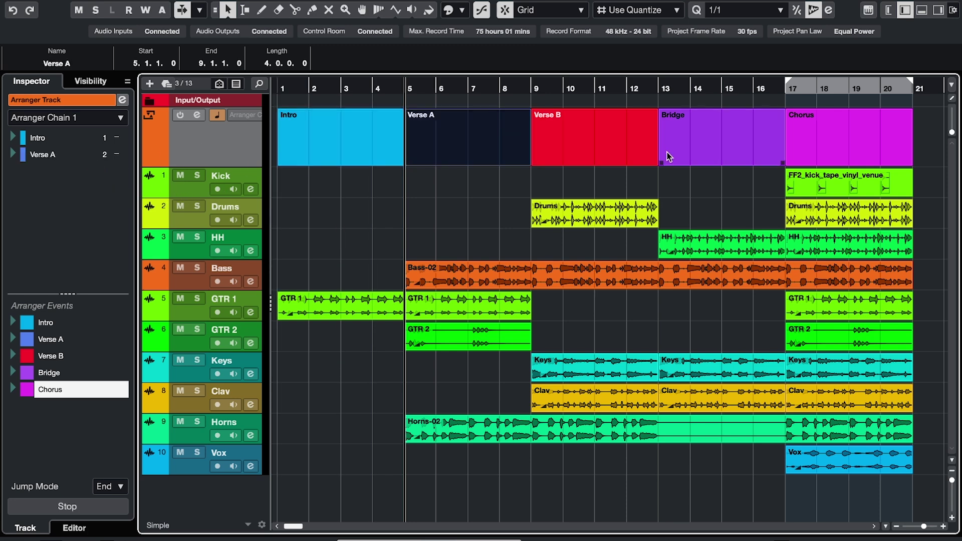
pyautogui.doubleClick(826, 134)
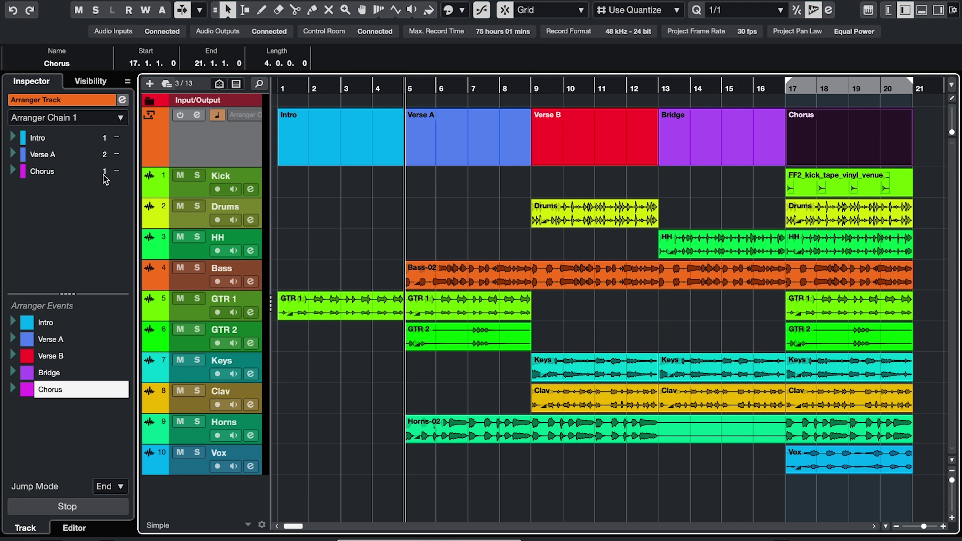
# - Activate arranger mode, remove the extra Verse A from the chain, and set Verse A's repeat count
pyautogui.click(181, 118)
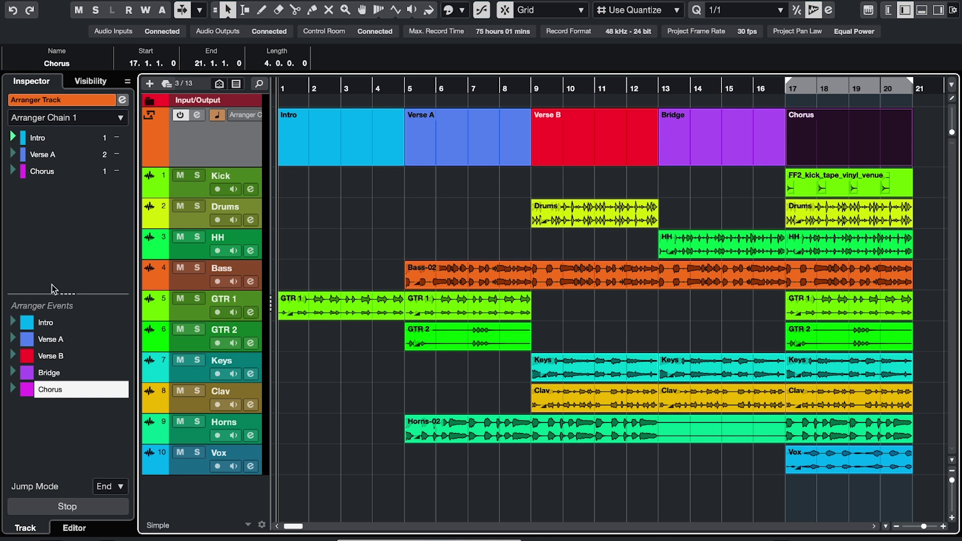
pyautogui.doubleClick(45, 341)
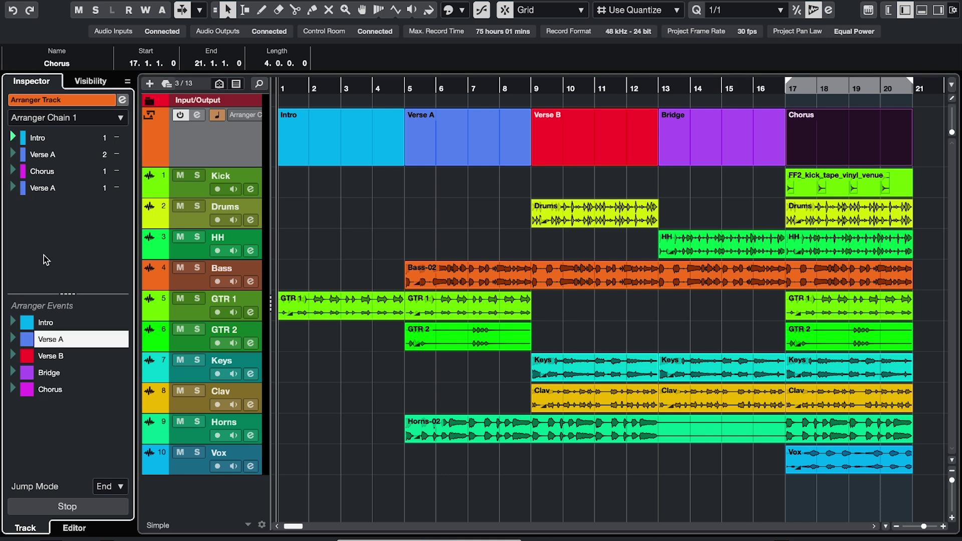
pyautogui.moveTo(43, 187); pyautogui.dragTo(45, 155)
pyautogui.doubleClick(102, 154)
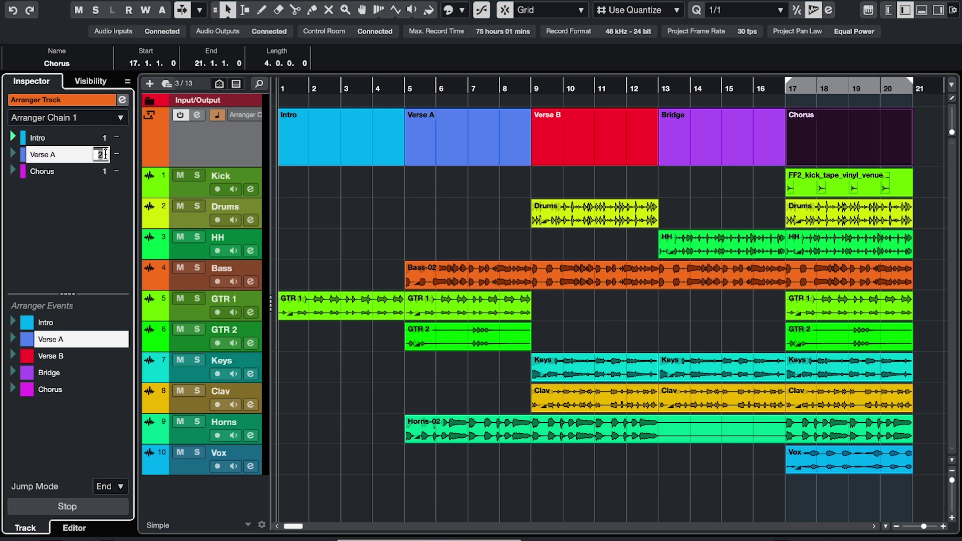
pyautogui.write('3')
pyautogui.press('Return')
# - In the Arranger Editor, append Bridge and Verse B to the chain, then jump playback to Verse B
pyautogui.click(124, 101)
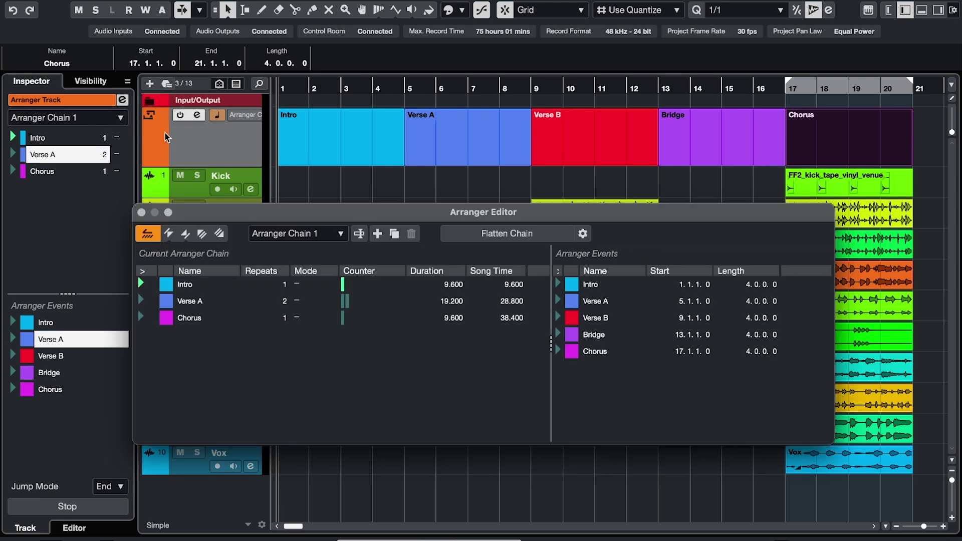
pyautogui.doubleClick(593, 336)
pyautogui.doubleClick(594, 319)
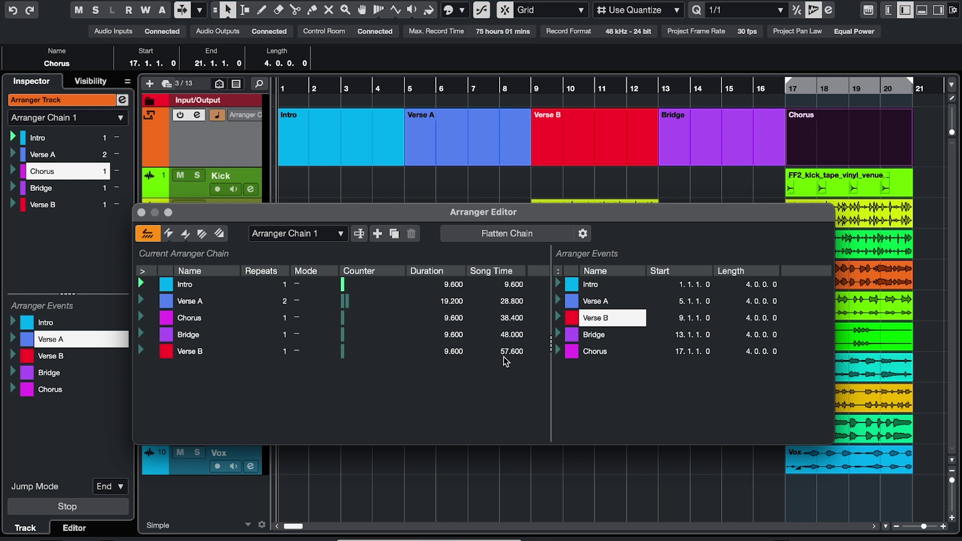
pyautogui.write('6')
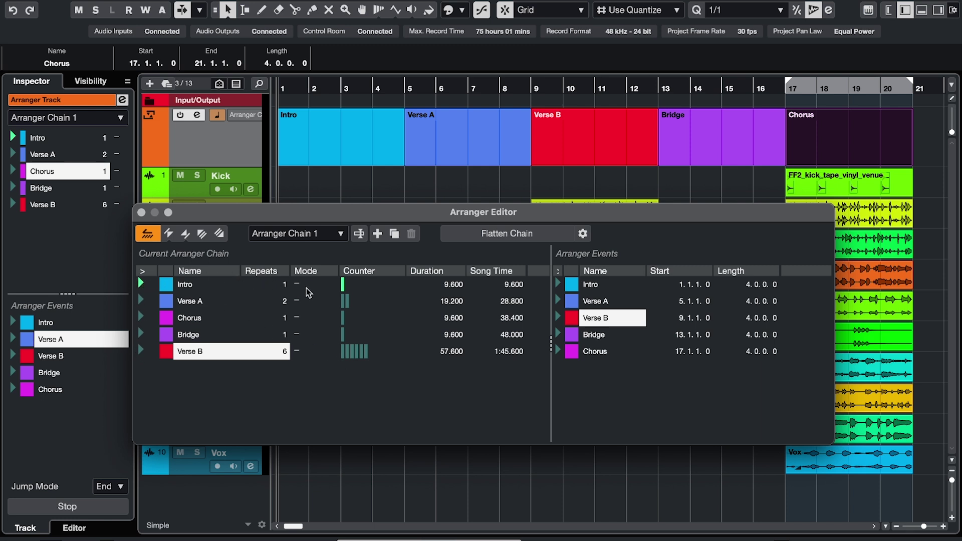
pyautogui.click(360, 360)
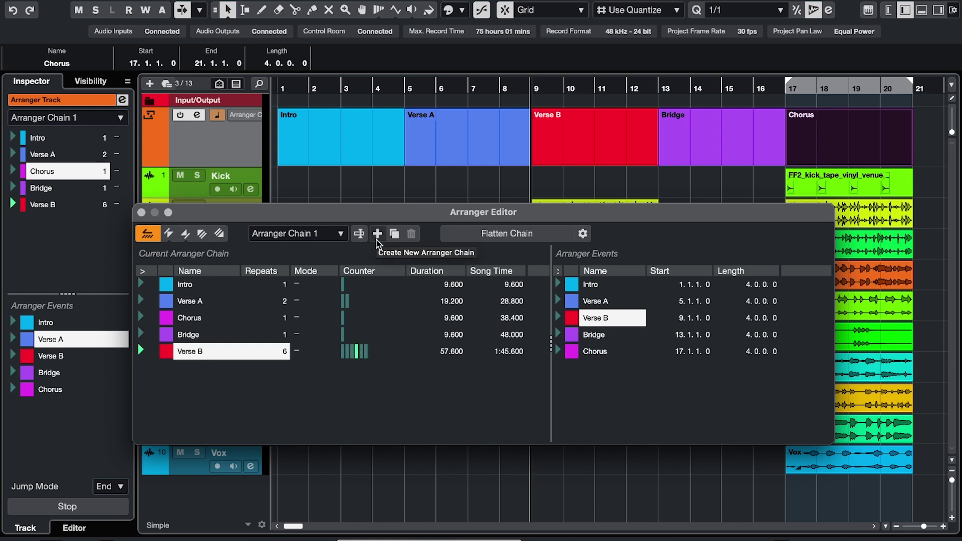
# - Create an empty arranger chain, then switch back and duplicate Arranger Chain 1
pyautogui.click(378, 234)
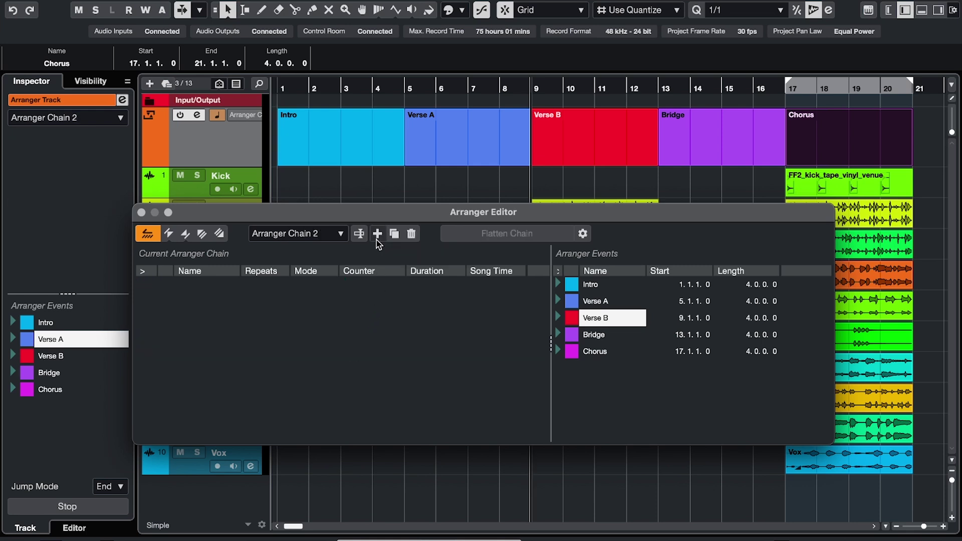
pyautogui.click(297, 234)
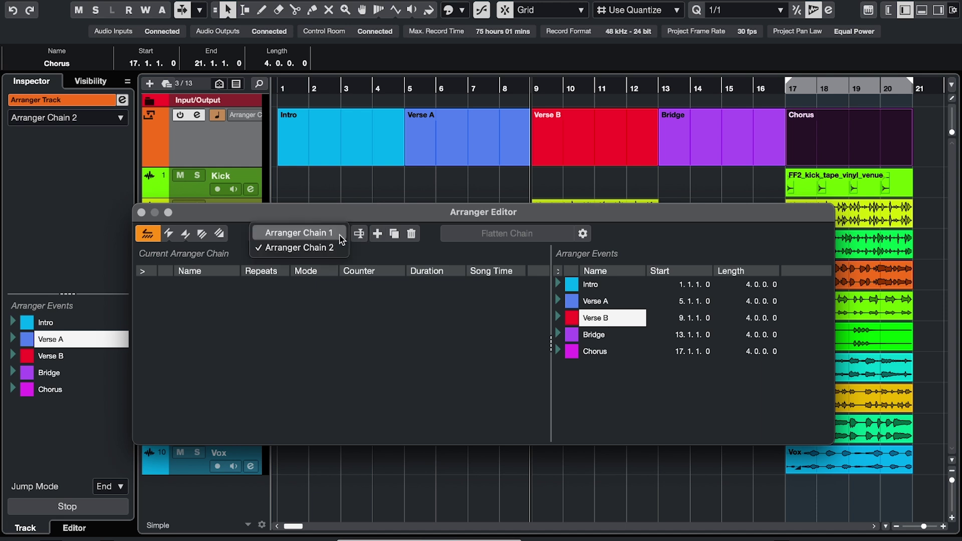
pyautogui.click(289, 238)
pyautogui.click(395, 235)
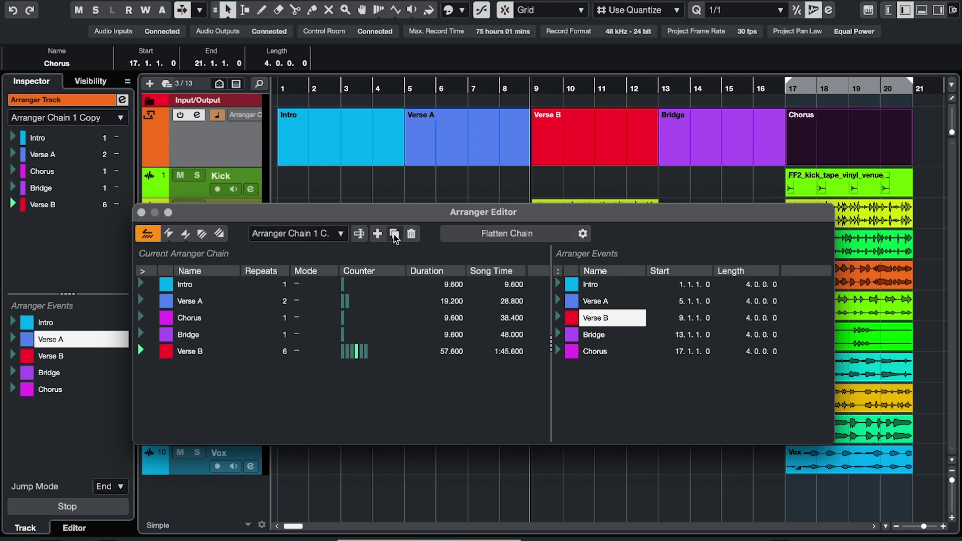
# - Delete the empty Arranger Chain 2 and select the duplicated chain for renaming
pyautogui.click(342, 234)
pyautogui.click(286, 256)
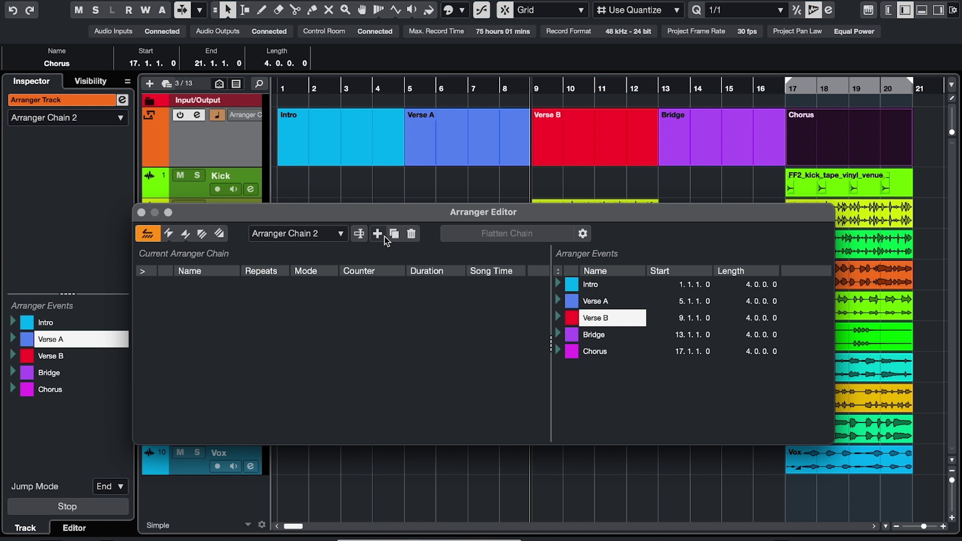
pyautogui.click(412, 234)
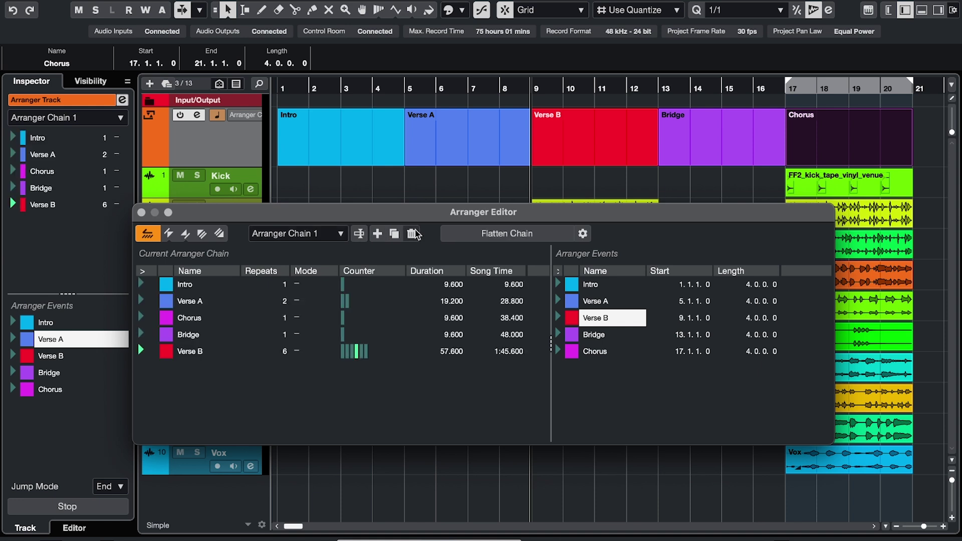
pyautogui.click(342, 233)
pyautogui.click(359, 234)
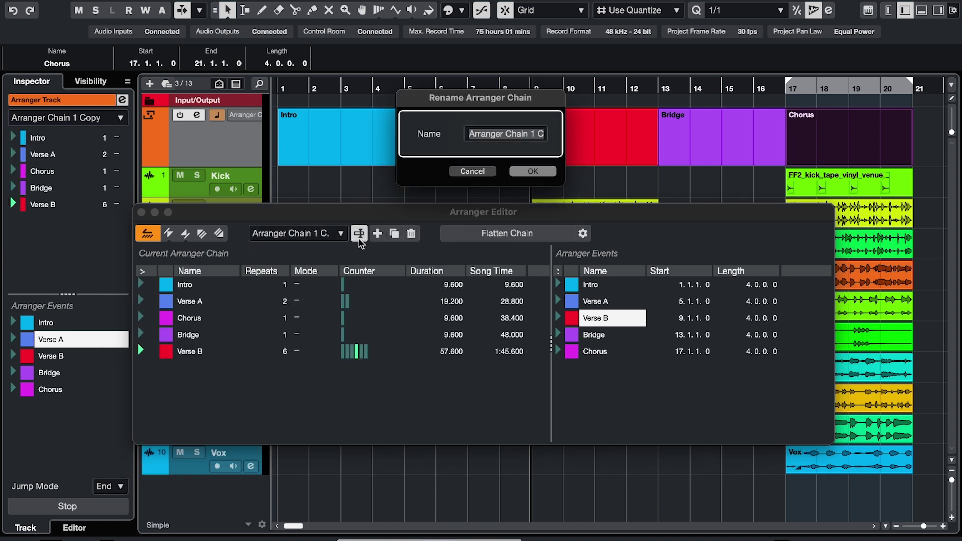
# - Rename the copy 'Arranger Chain 2', close the editor, and check the chain list and Intro's repeat mode
pyautogui.press('Right')
pyautogui.press('BackSpace')
pyautogui.press('BackSpace')
pyautogui.press('BackSpace')
pyautogui.click(520, 172)
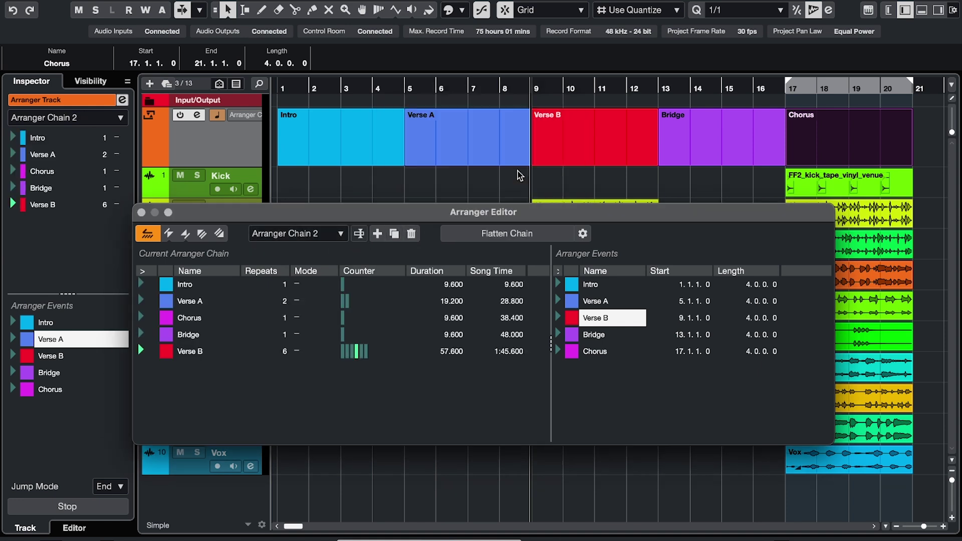
pyautogui.click(142, 213)
pyautogui.click(121, 118)
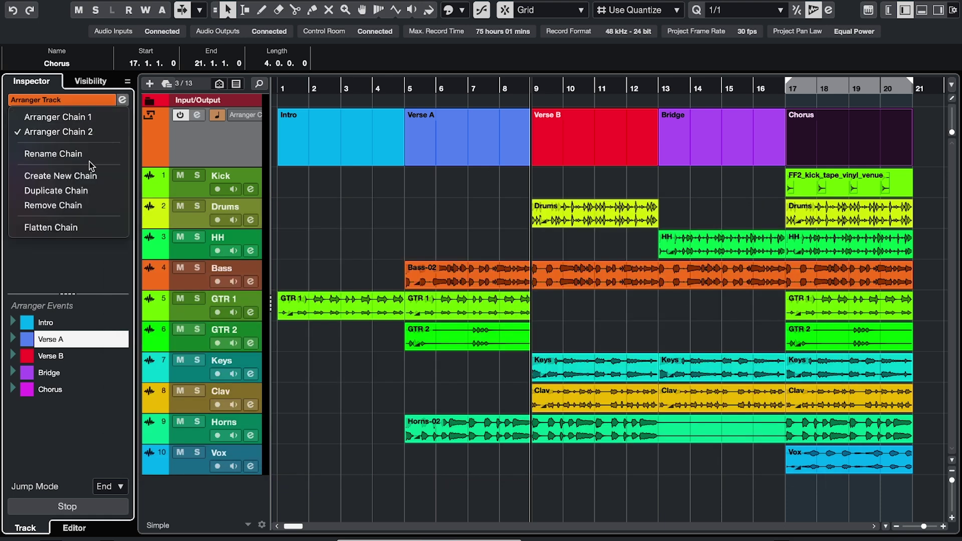
pyautogui.click(75, 256)
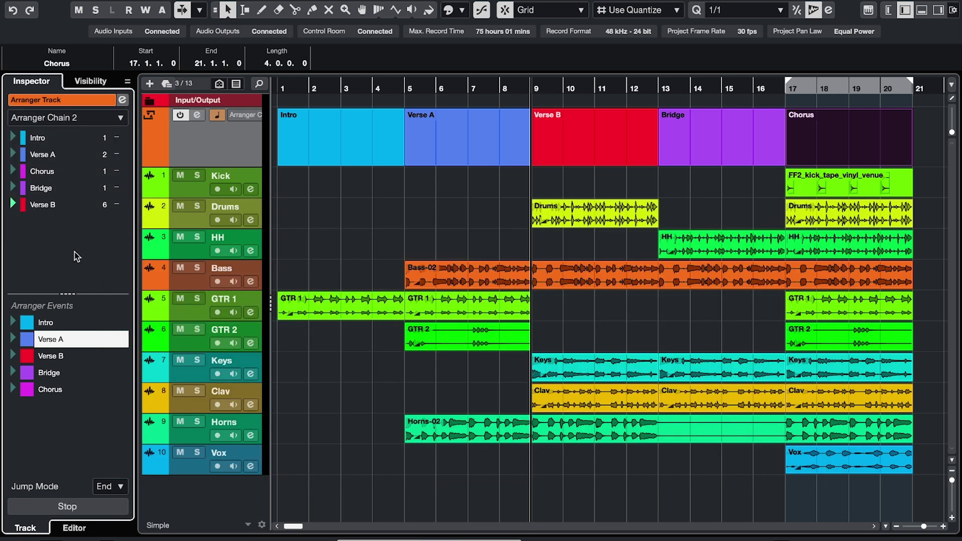
pyautogui.click(117, 138)
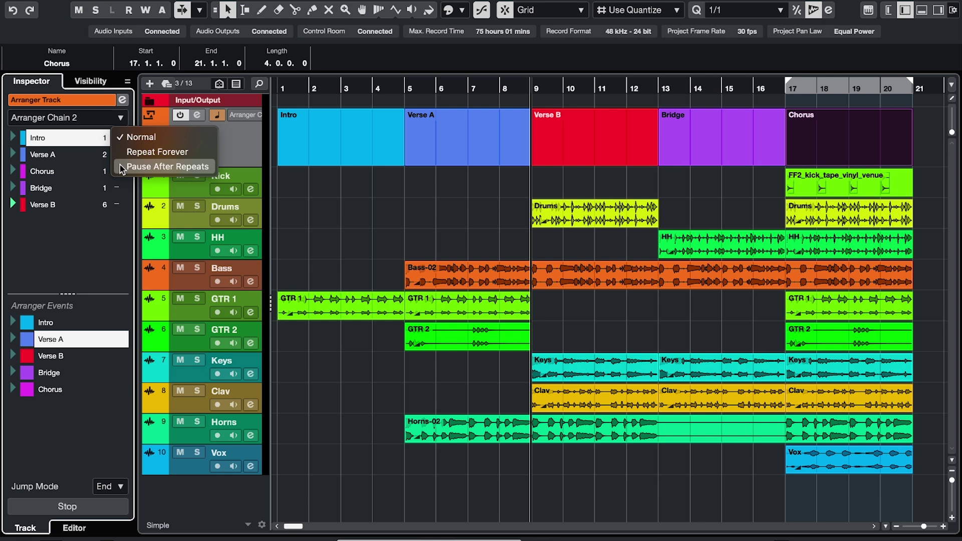
pyautogui.click(123, 101)
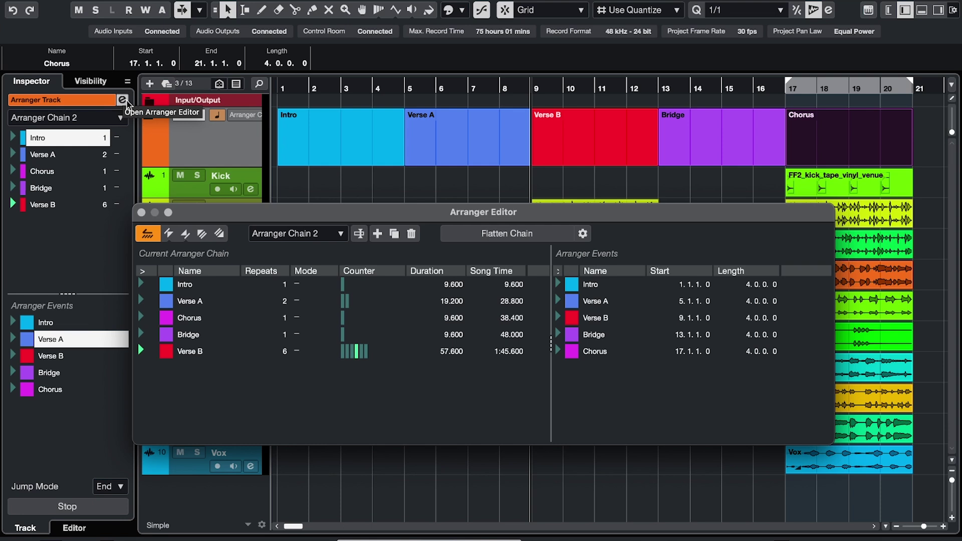
pyautogui.click(300, 351)
pyautogui.click(273, 383)
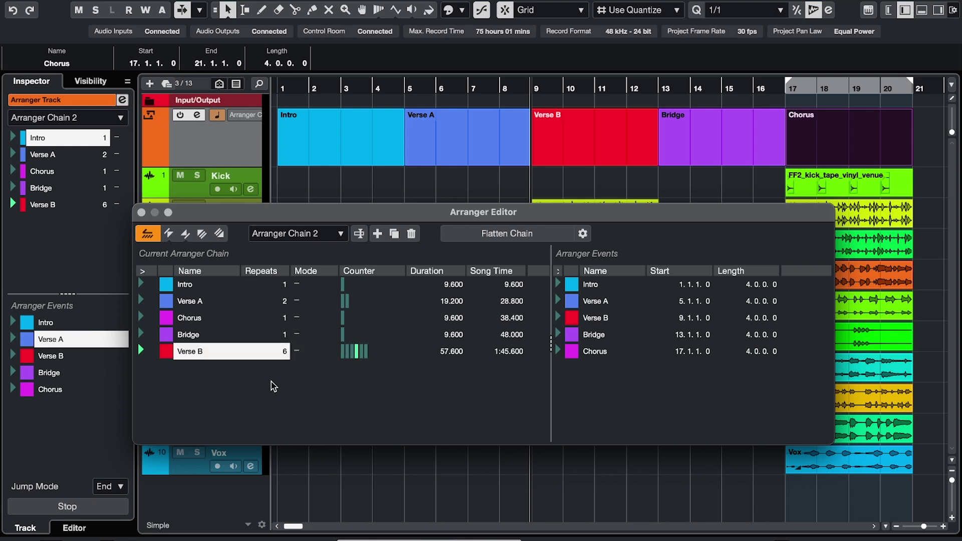
pyautogui.click(186, 236)
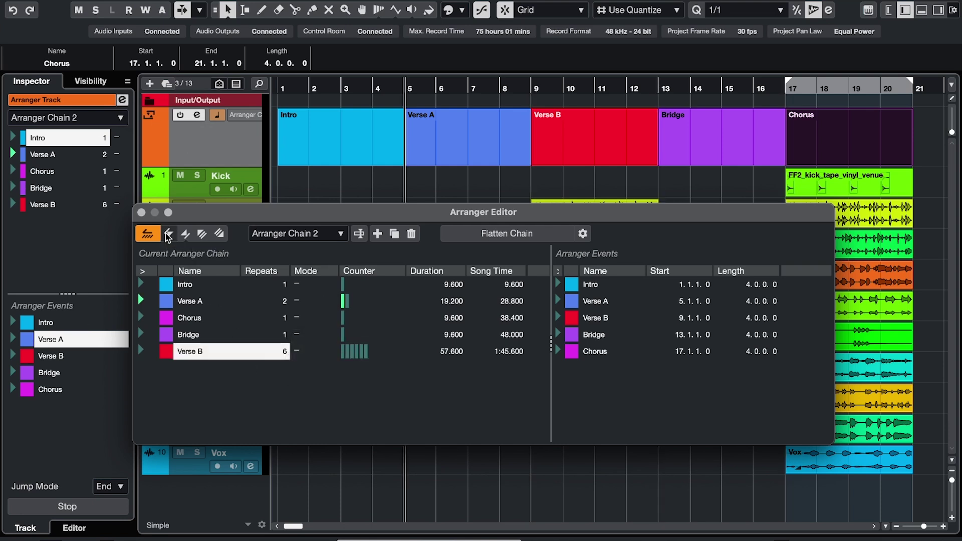
pyautogui.click(186, 237)
pyautogui.click(186, 236)
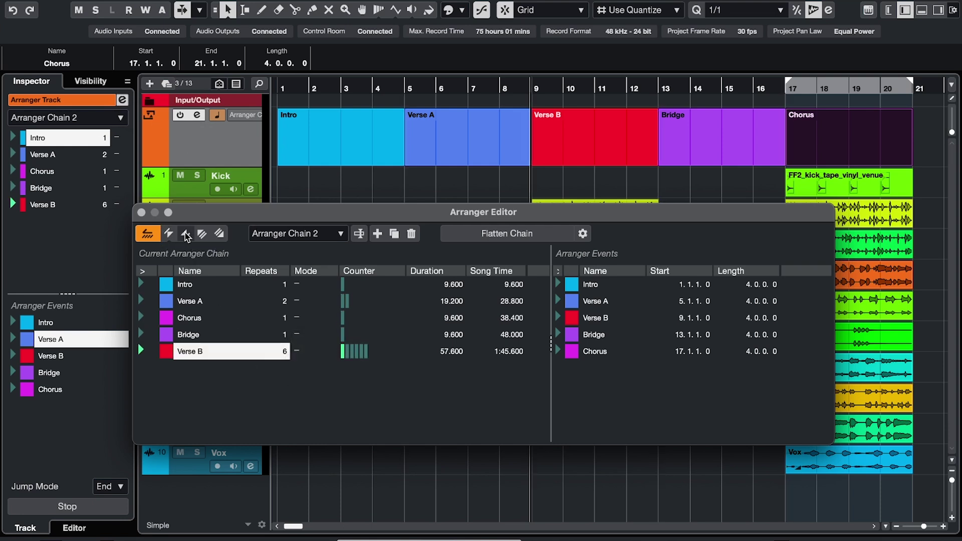
pyautogui.click(218, 236)
pyautogui.click(203, 235)
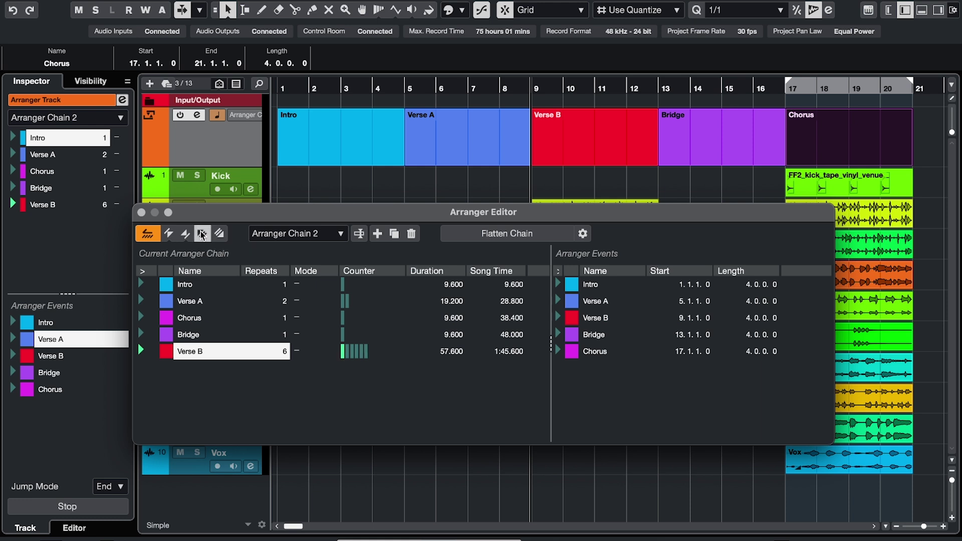
pyautogui.click(559, 285)
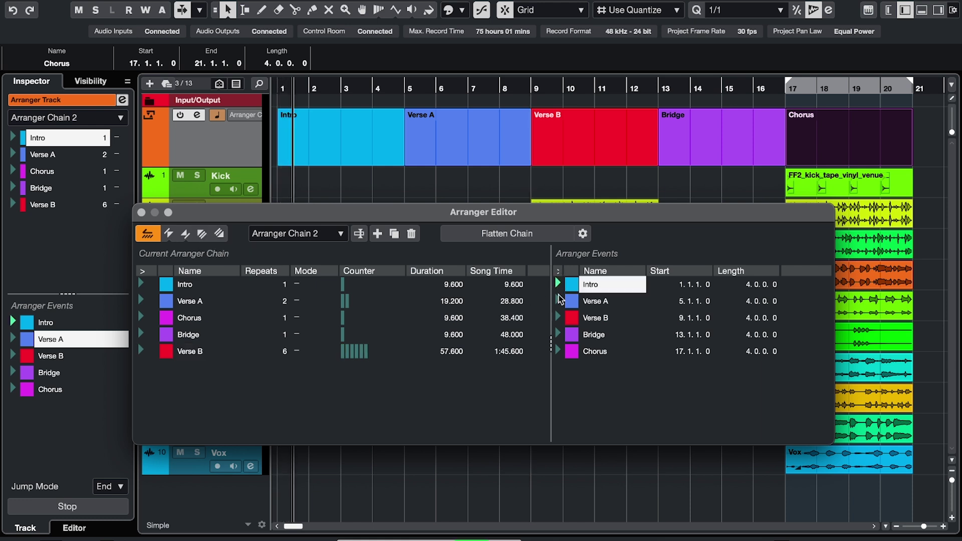
pyautogui.click(559, 319)
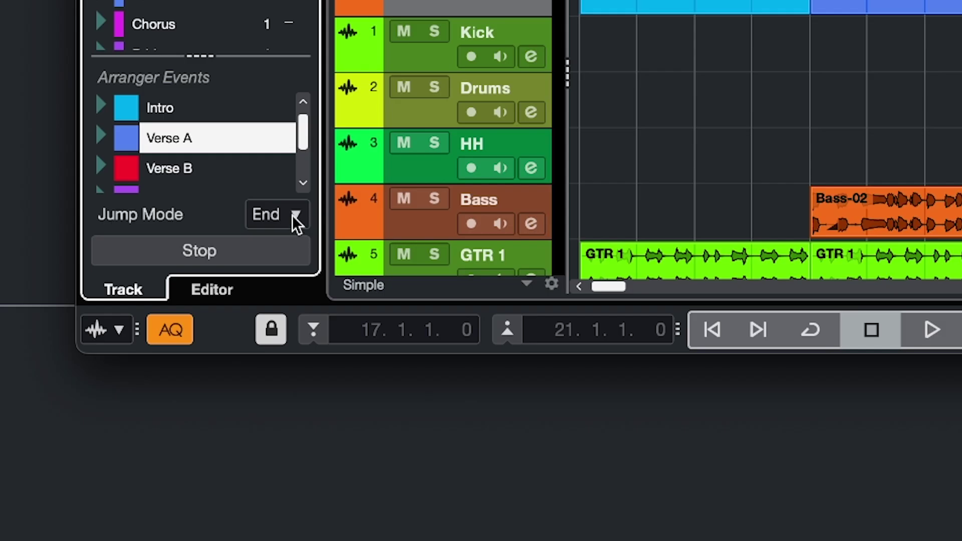
pyautogui.click(292, 215)
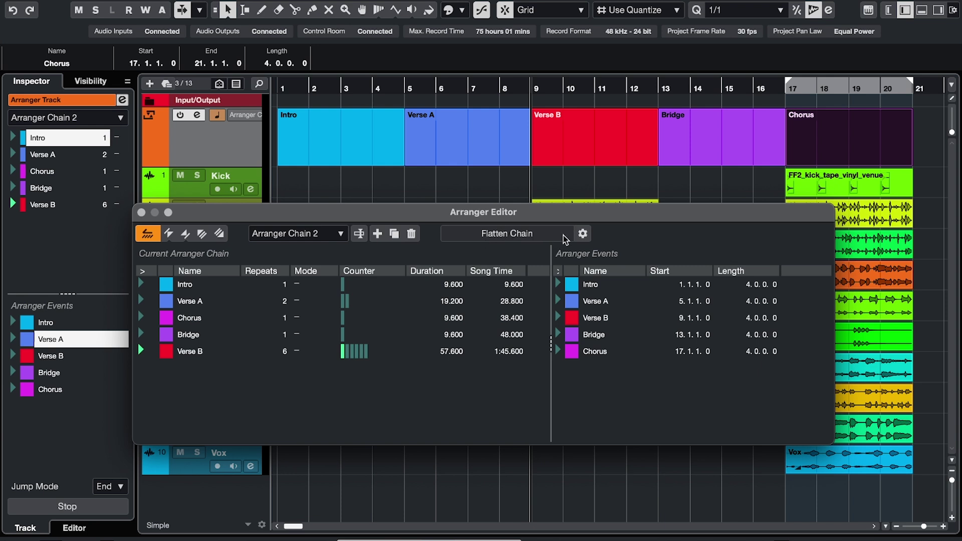
# - In the Flatten Chain settings, set Source to Current Chain instead of all chains
pyautogui.click(583, 235)
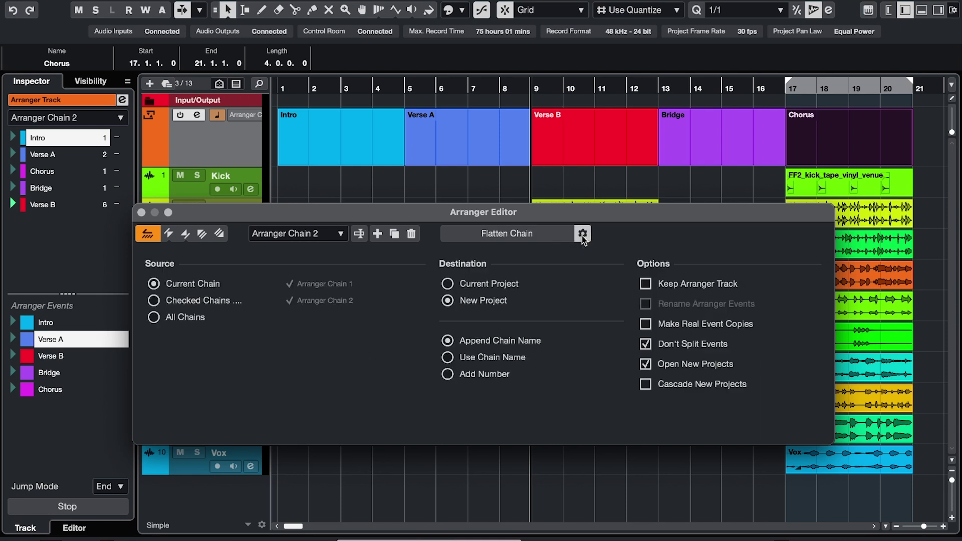
pyautogui.click(153, 319)
pyautogui.click(154, 286)
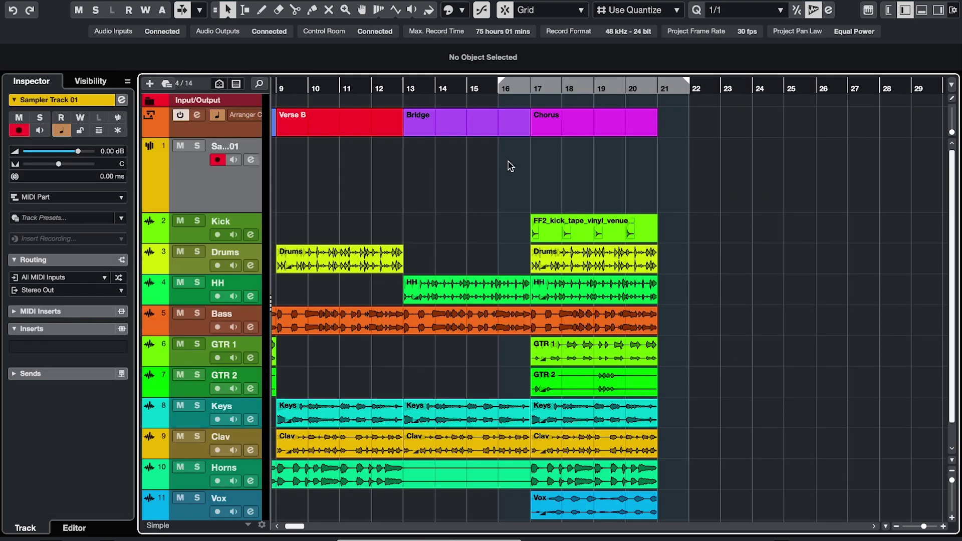
# - In the Key Editor, draw alternating G3 and E3 notes across bars 17–20
pyautogui.doubleClick(540, 177)
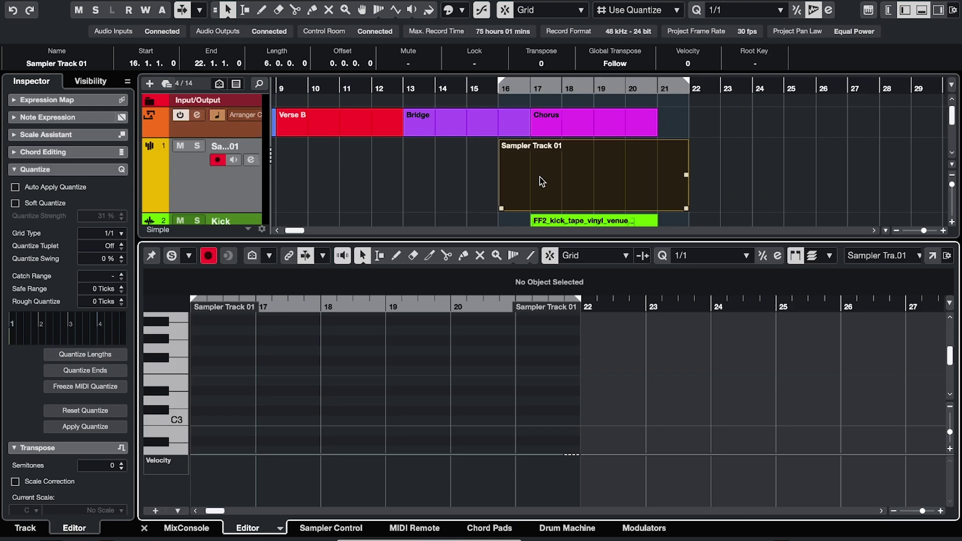
pyautogui.press('8')
pyautogui.click(399, 361)
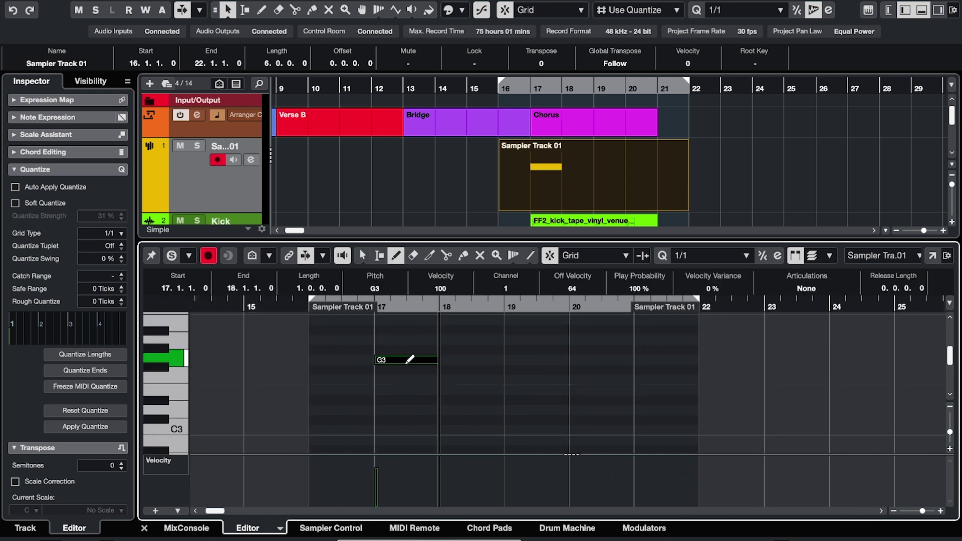
pyautogui.click(467, 390)
pyautogui.click(560, 361)
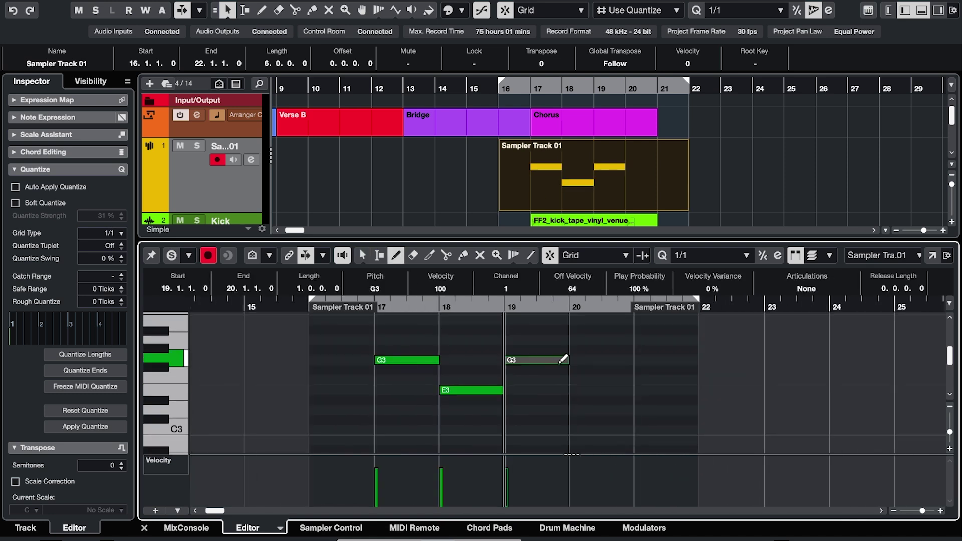
pyautogui.click(604, 390)
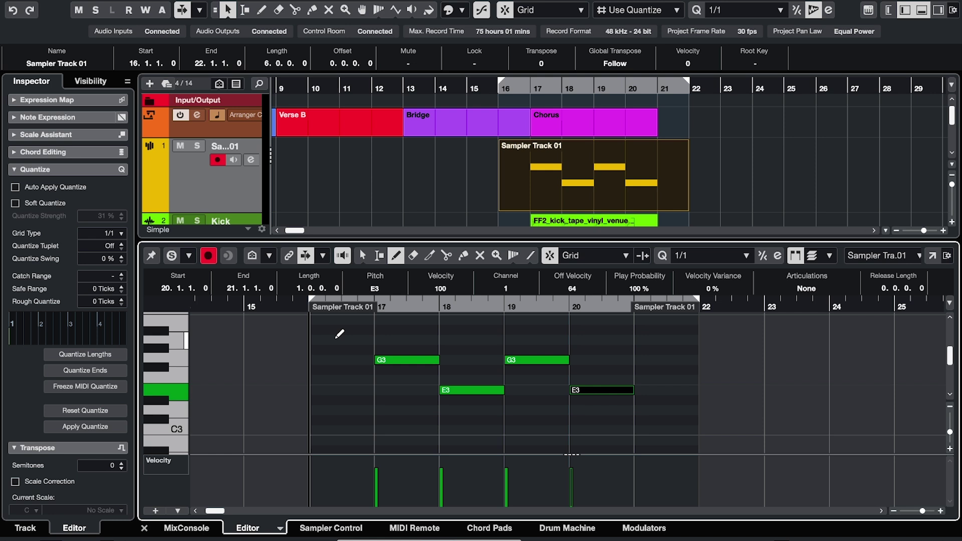
# - Draw long notes A3 (bars 16–22), C#3 (16–19) and B2 (19–21), then deselect
pyautogui.moveTo(320, 340); pyautogui.dragTo(688, 340)
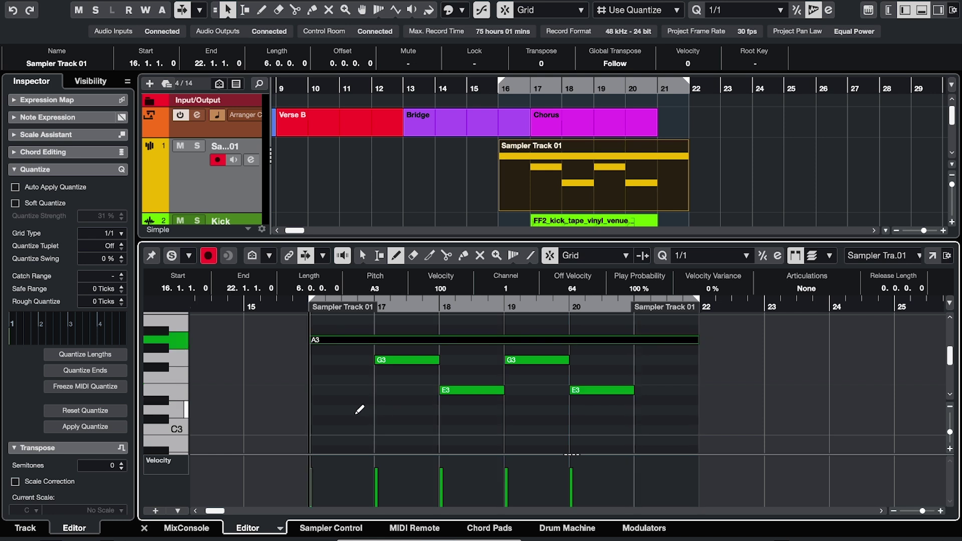
pyautogui.moveTo(353, 420); pyautogui.dragTo(485, 421)
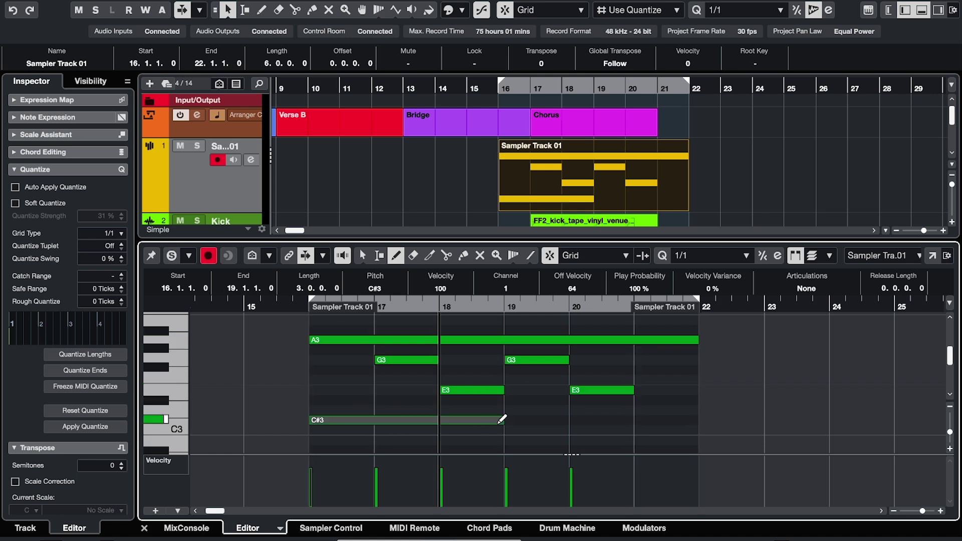
pyautogui.moveTo(539, 440); pyautogui.dragTo(668, 438)
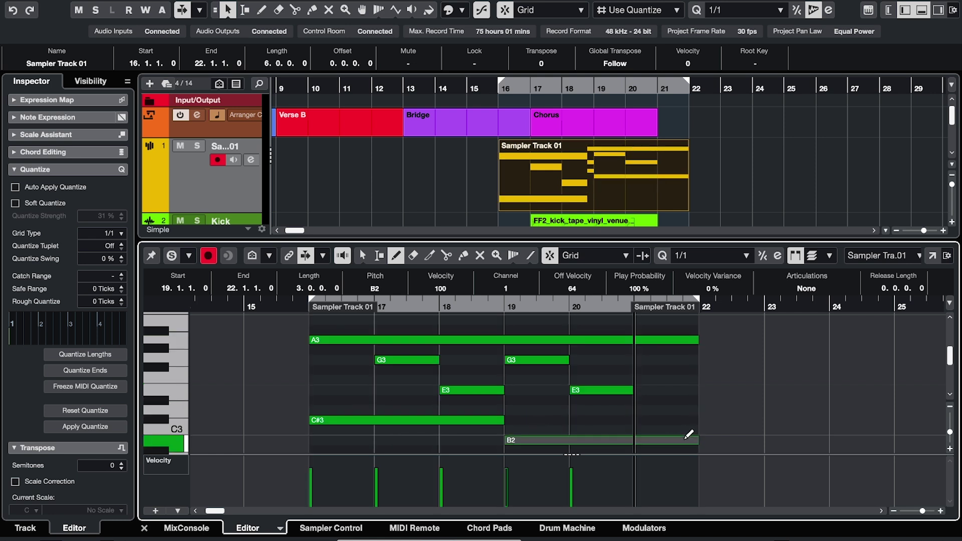
pyautogui.rightClick(752, 402)
pyautogui.click(753, 403)
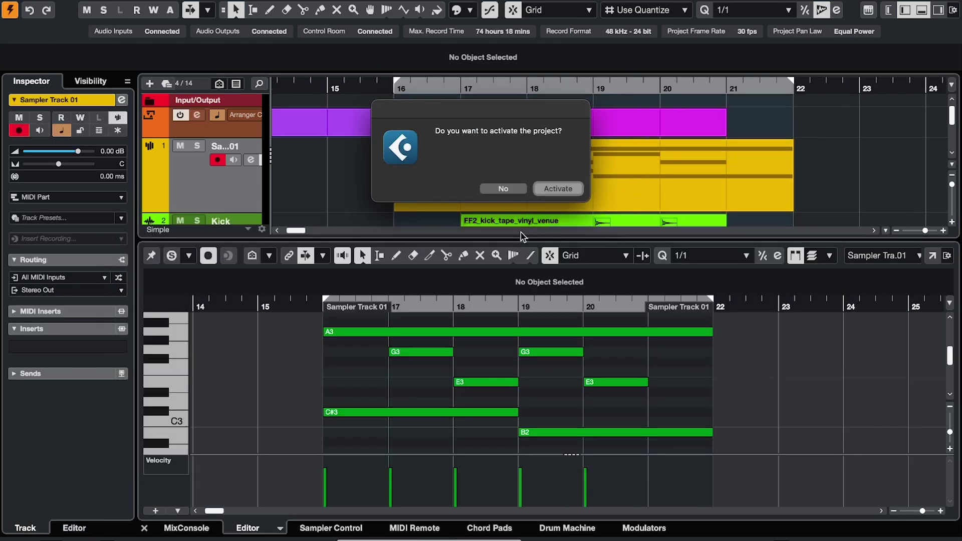
# - Activate the flattened project, hide the lower zone, and select the first Sampler Track 01 part
pyautogui.click(557, 188)
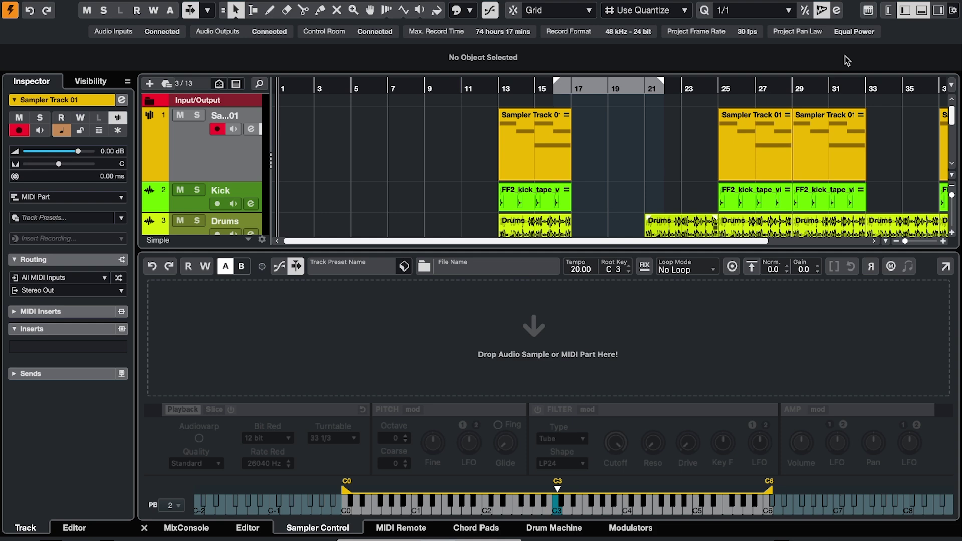
pyautogui.click(922, 11)
pyautogui.hscroll(5, 632, 128)
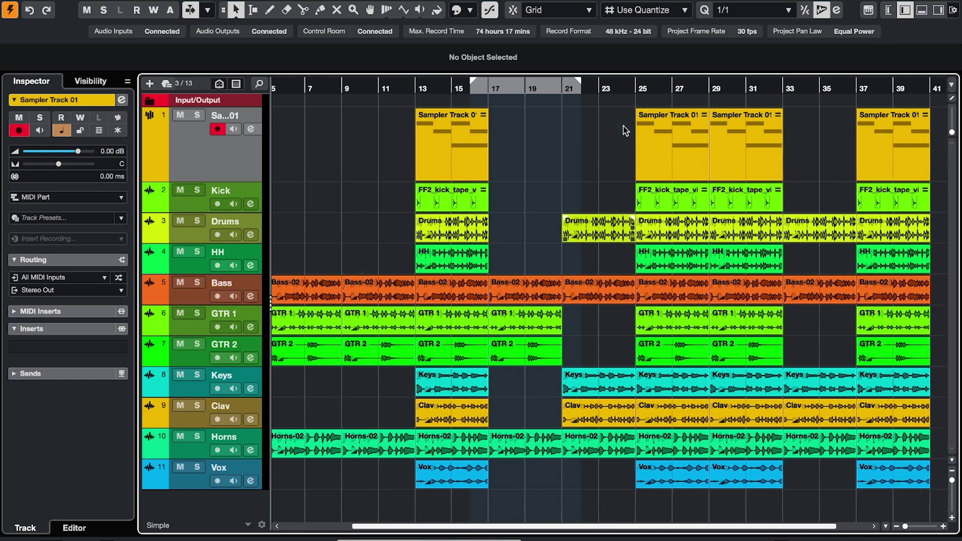
pyautogui.moveTo(318, 141); pyautogui.dragTo(874, 144)
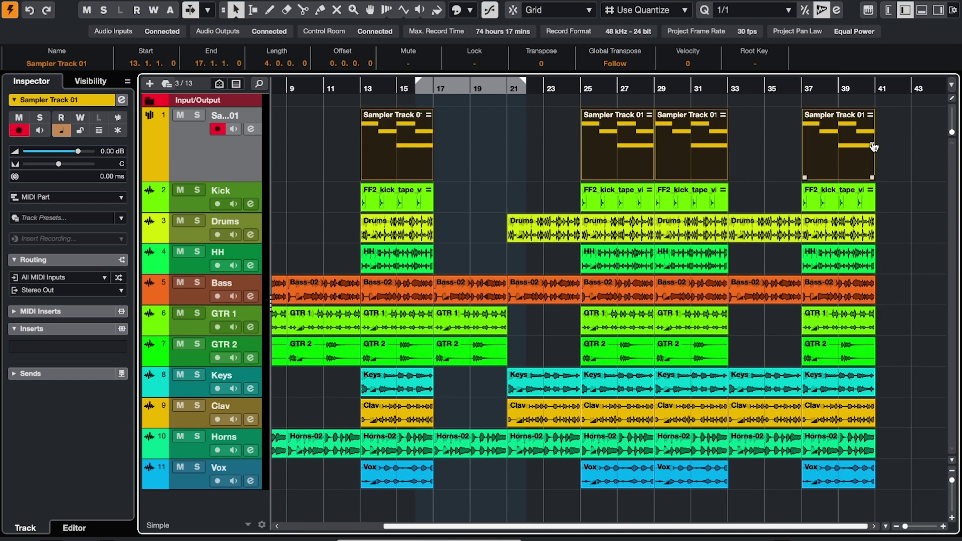
pyautogui.click(473, 135)
# - Delete the B2 note in the first Sampler Track 01 part, then undo the deletion
pyautogui.doubleClick(418, 167)
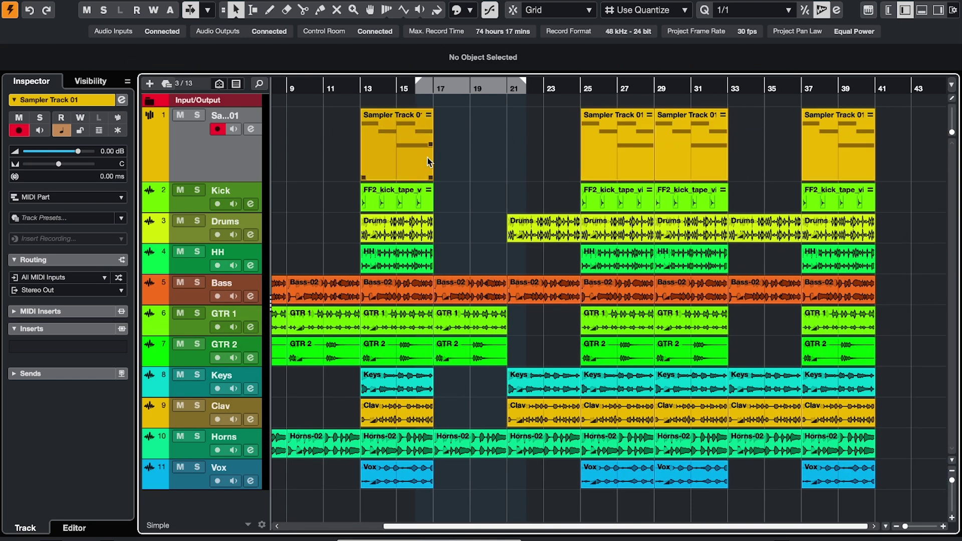
pyautogui.click(440, 426)
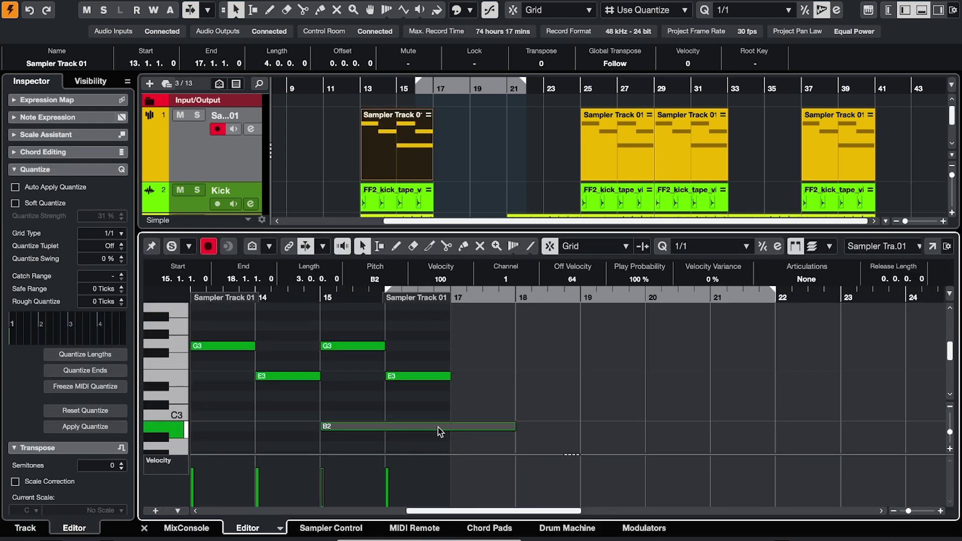
pyautogui.press('Delete')
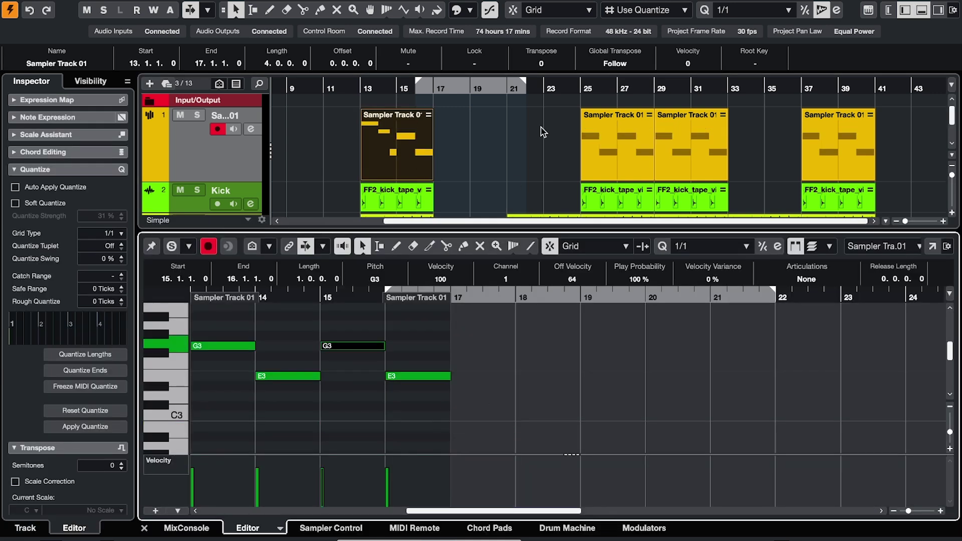
pyautogui.hotkey('ctrl', 'z')
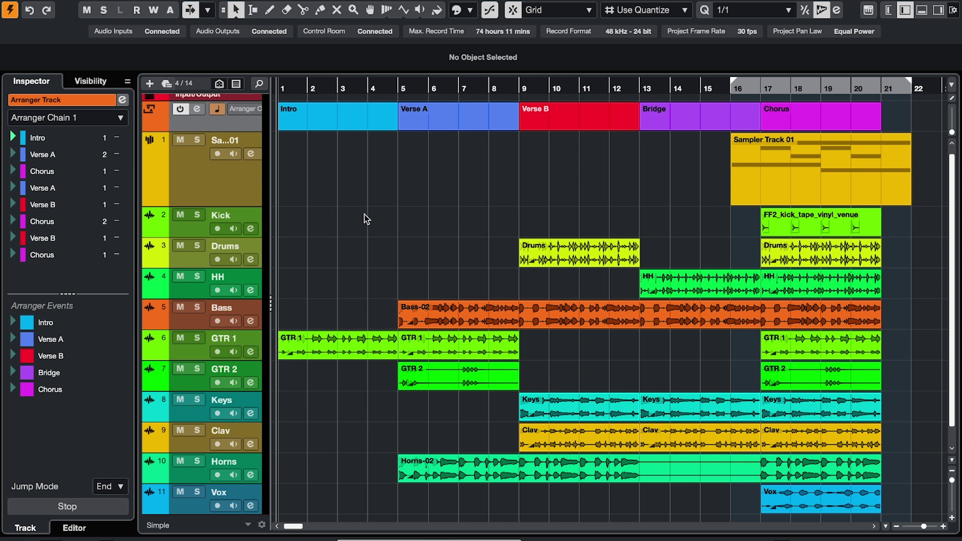
# - Add a MIDI Remote surface with vendor Akai, model LPK25, and input port LPK25
pyautogui.click(923, 11)
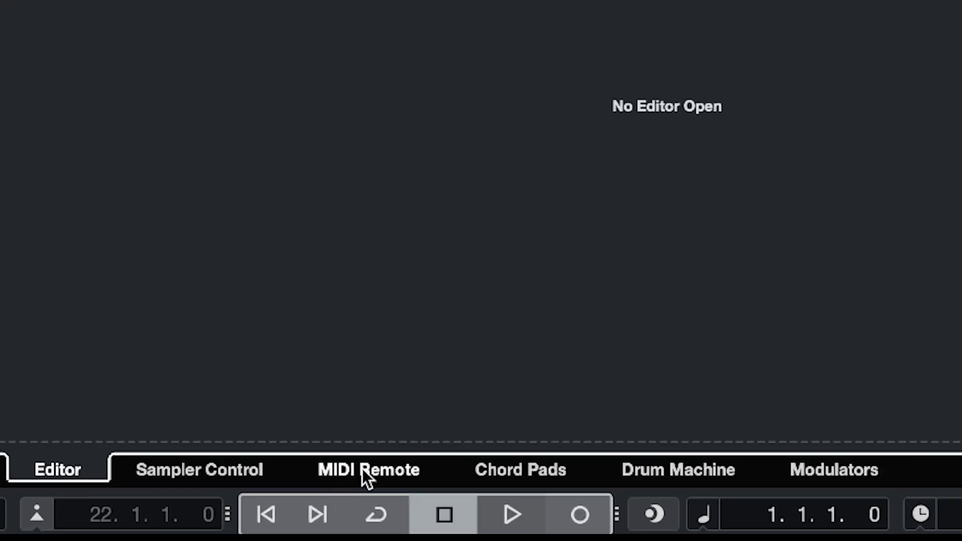
pyautogui.click(407, 530)
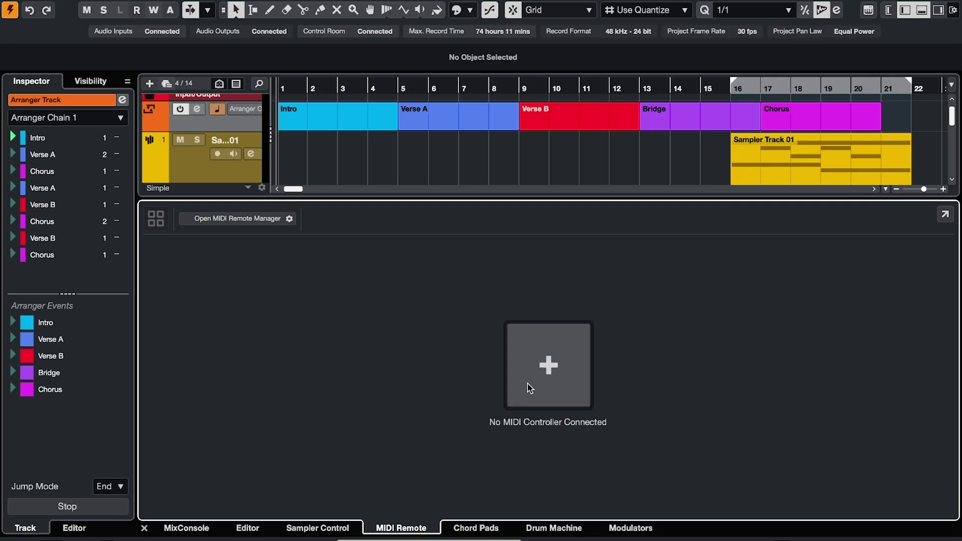
pyautogui.click(537, 373)
pyautogui.click(538, 308)
pyautogui.click(304, 364)
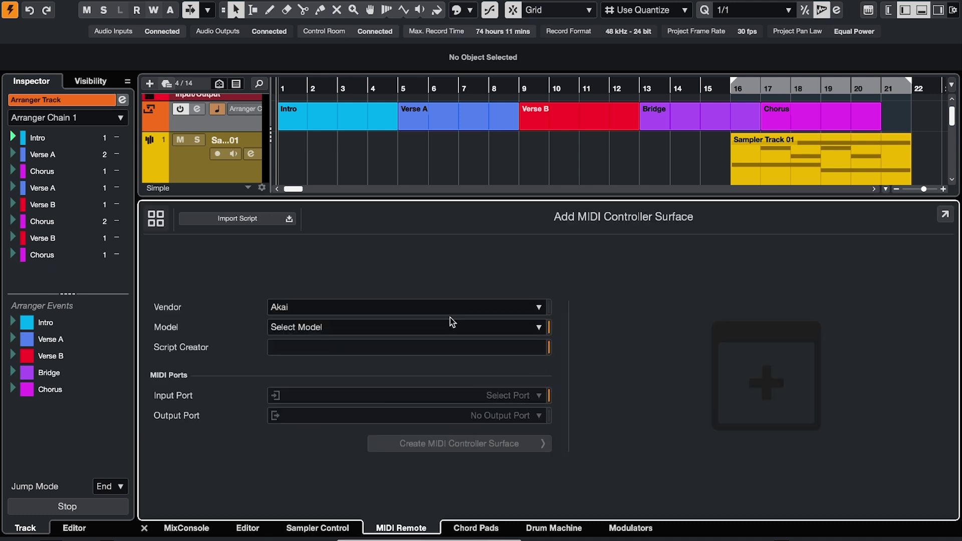
pyautogui.click(451, 326)
pyautogui.click(303, 327)
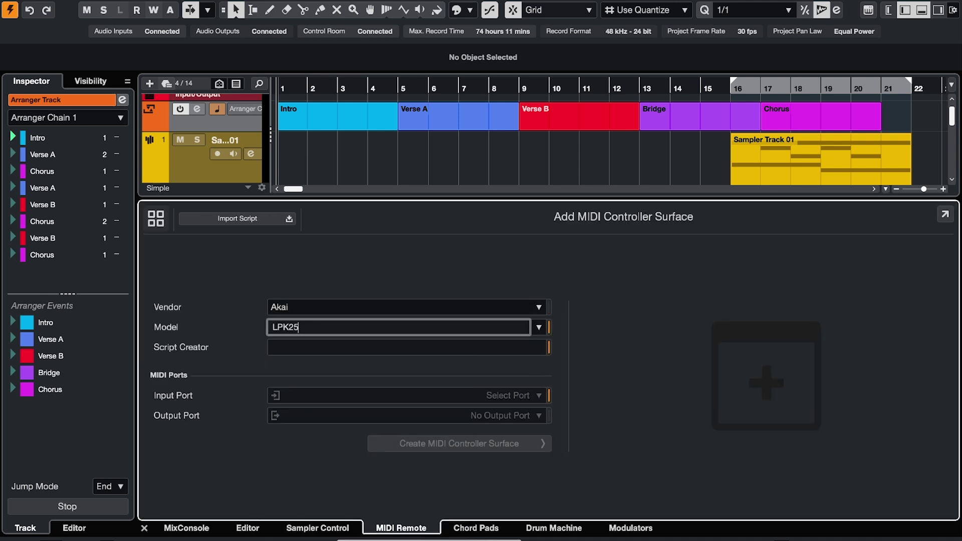
pyautogui.press('Tab')
pyautogui.click(540, 396)
pyautogui.click(308, 444)
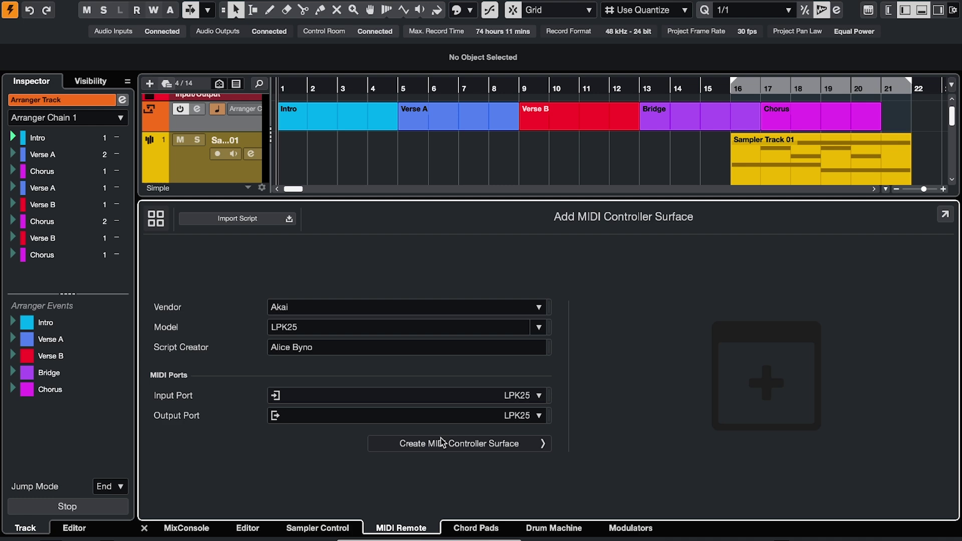
pyautogui.click(442, 443)
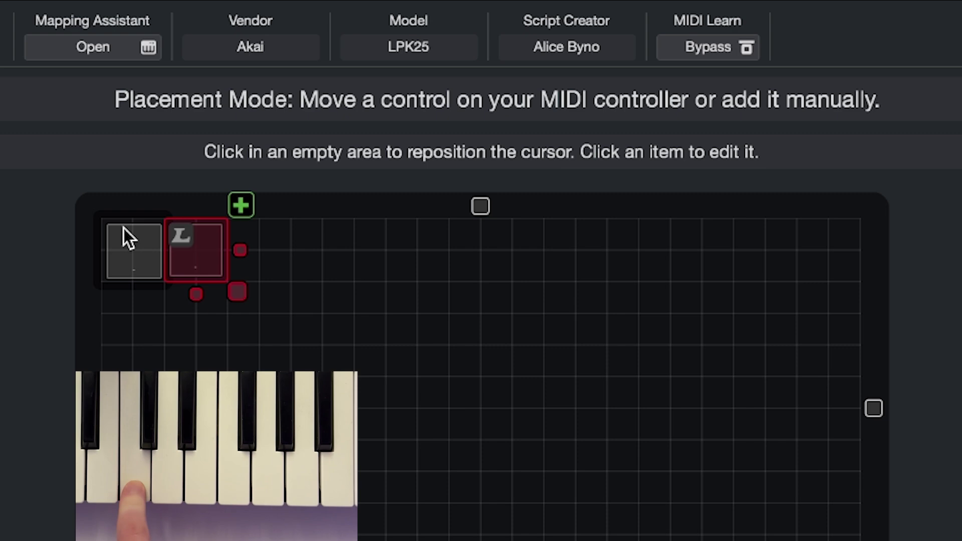
# - Place trigger pads cell by cell in a row on the LPK25 surface, then open the Mapping Assistant
pyautogui.click(124, 228)
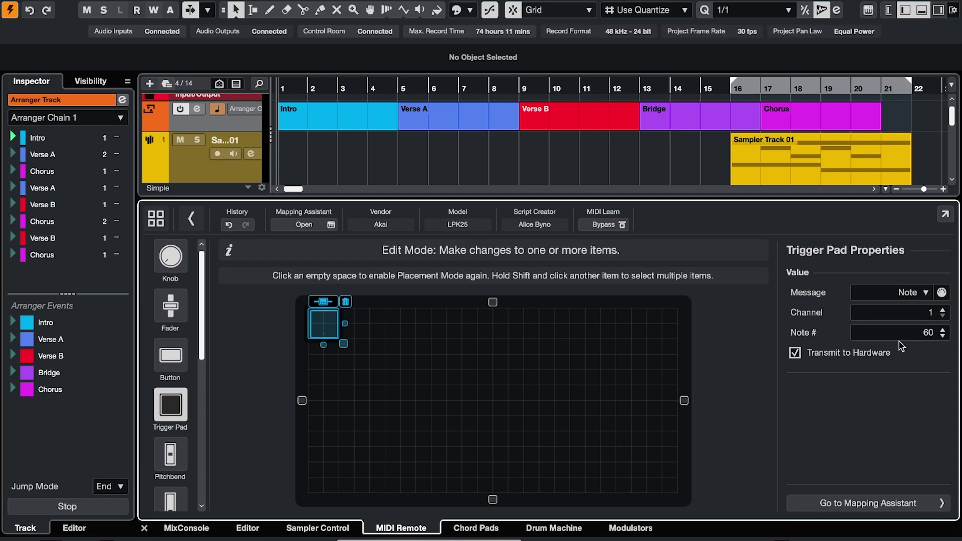
pyautogui.click(350, 315)
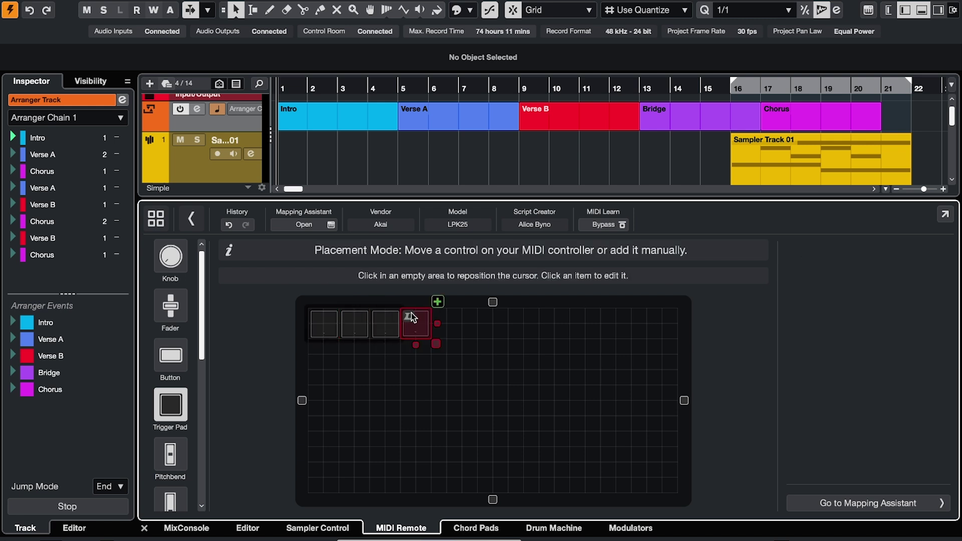
pyautogui.click(444, 320)
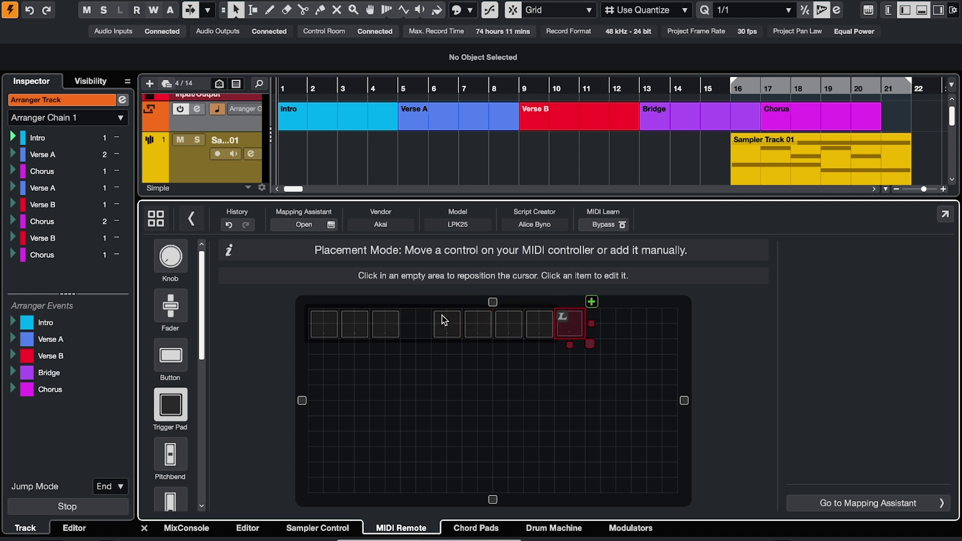
pyautogui.click(442, 321)
pyautogui.click(865, 503)
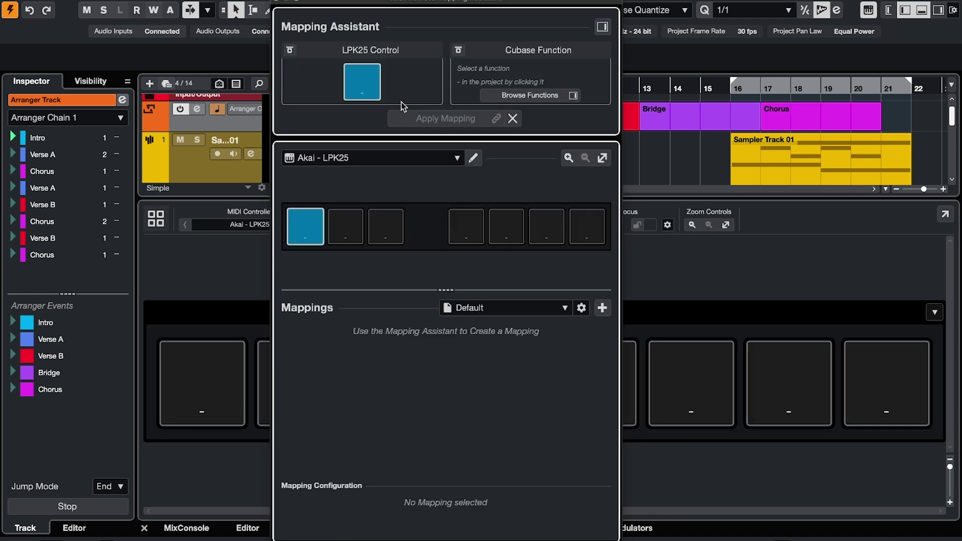
# - Search the Functions Browser for 'arranger' and map the first pad to Trigger Arranger Event 1
pyautogui.click(536, 96)
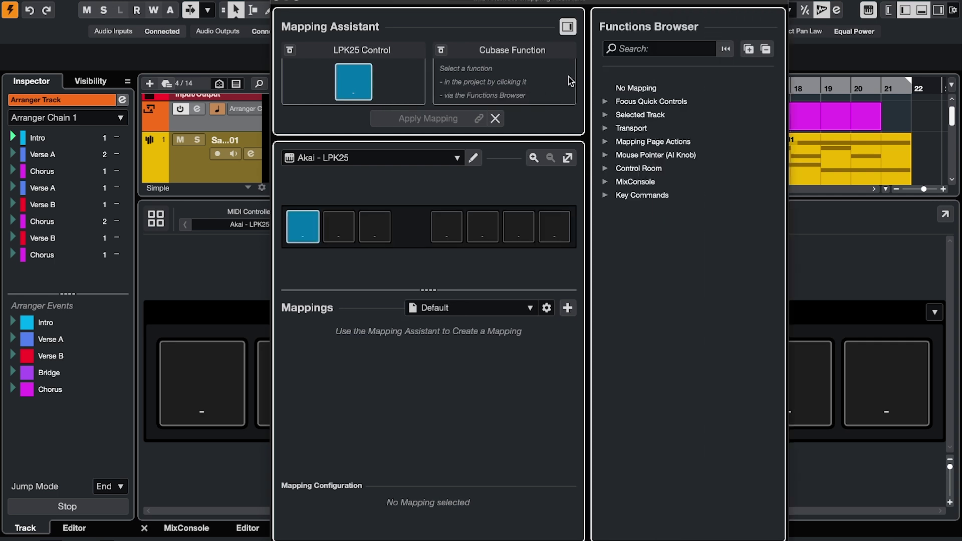
pyautogui.click(631, 51)
pyautogui.write('arranger')
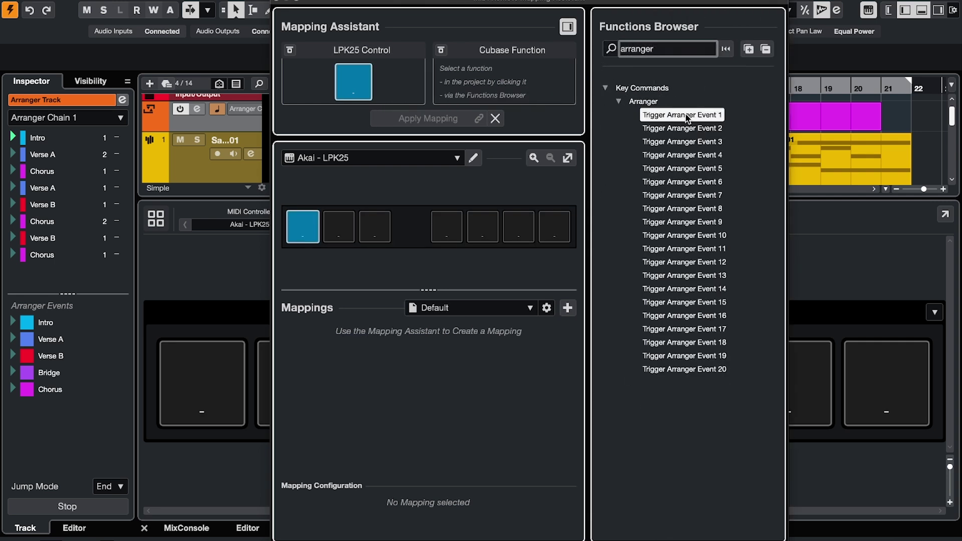
pyautogui.click(686, 118)
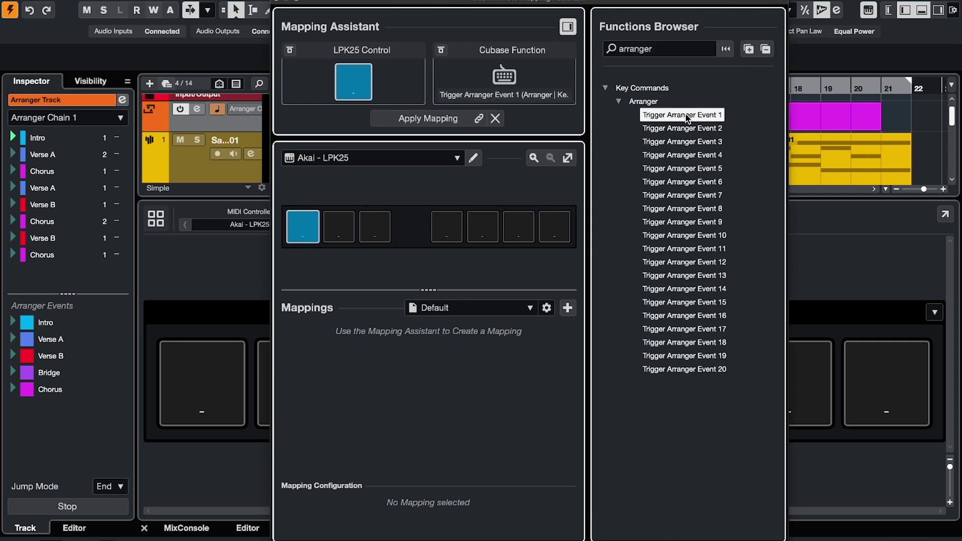
pyautogui.click(411, 121)
# - Map the remaining pads to Trigger Arranger Events 2 through 7
pyautogui.click(682, 128)
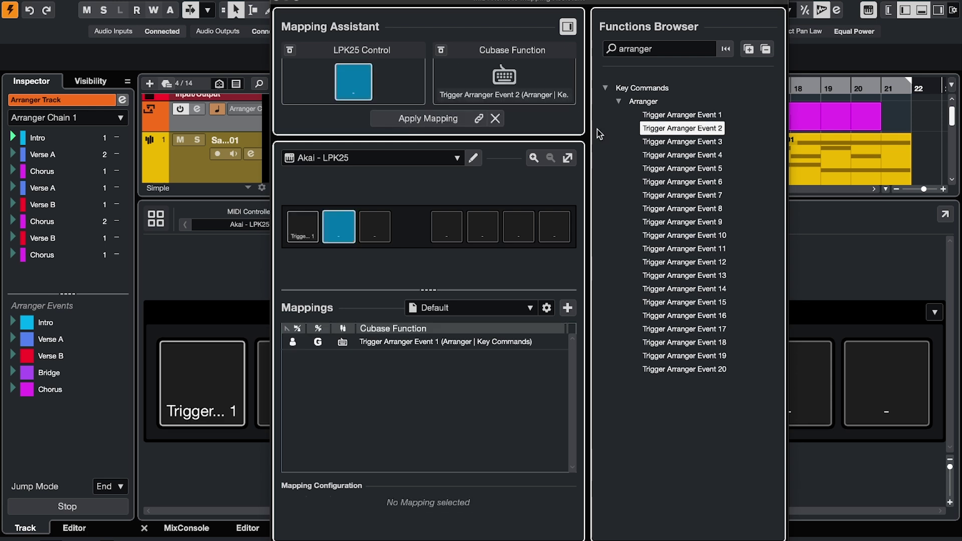
pyautogui.click(429, 118)
pyautogui.click(682, 142)
pyautogui.click(446, 118)
pyautogui.click(681, 155)
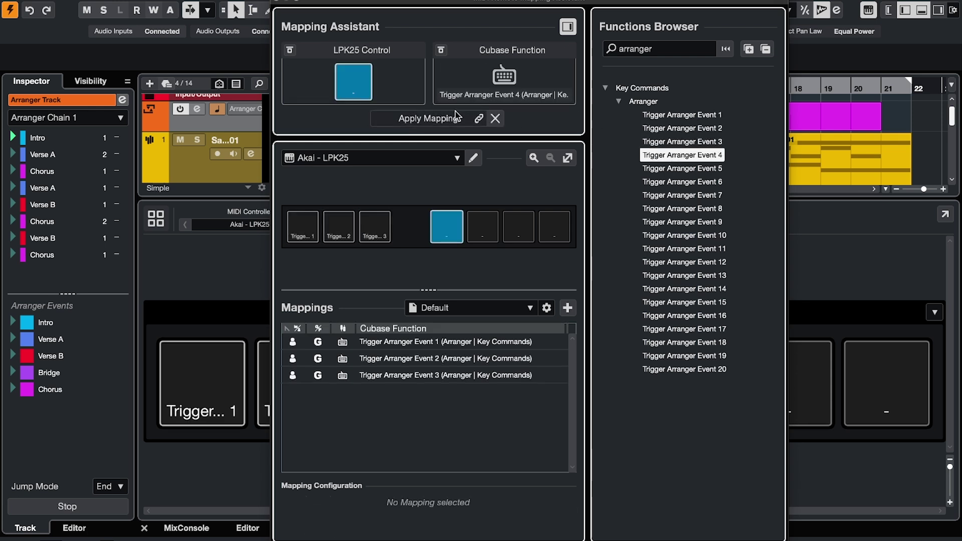
pyautogui.click(451, 118)
pyautogui.click(682, 168)
pyautogui.click(452, 119)
pyautogui.click(682, 182)
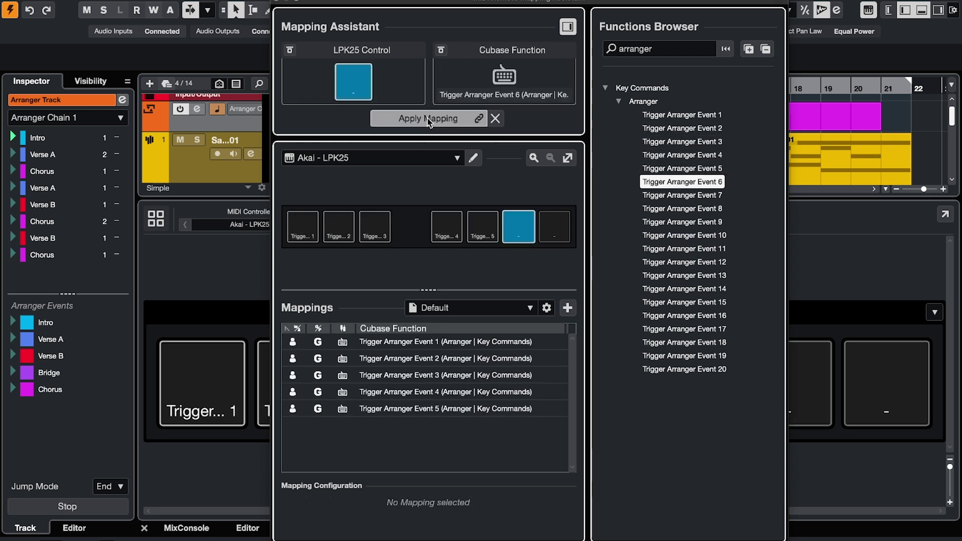
pyautogui.click(446, 118)
pyautogui.click(682, 196)
pyautogui.click(444, 118)
# - Close the Mapping Assistant and set the arranger Jump Mode to 2 Bars
pyautogui.click(917, 20)
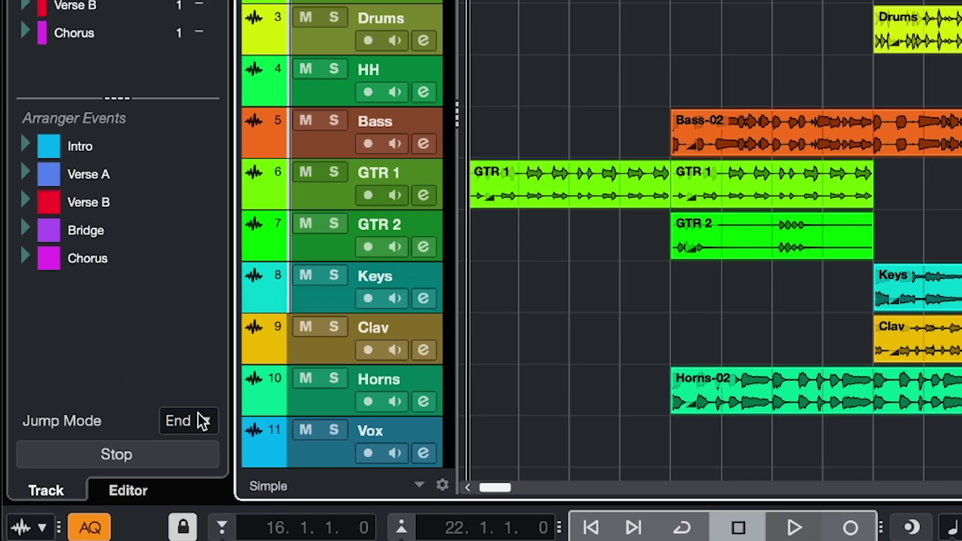
pyautogui.click(111, 486)
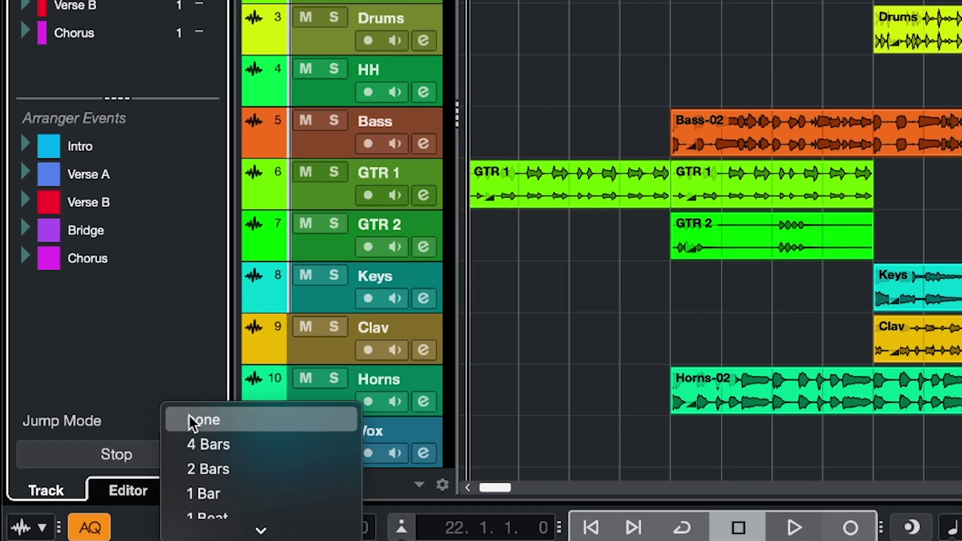
pyautogui.click(208, 468)
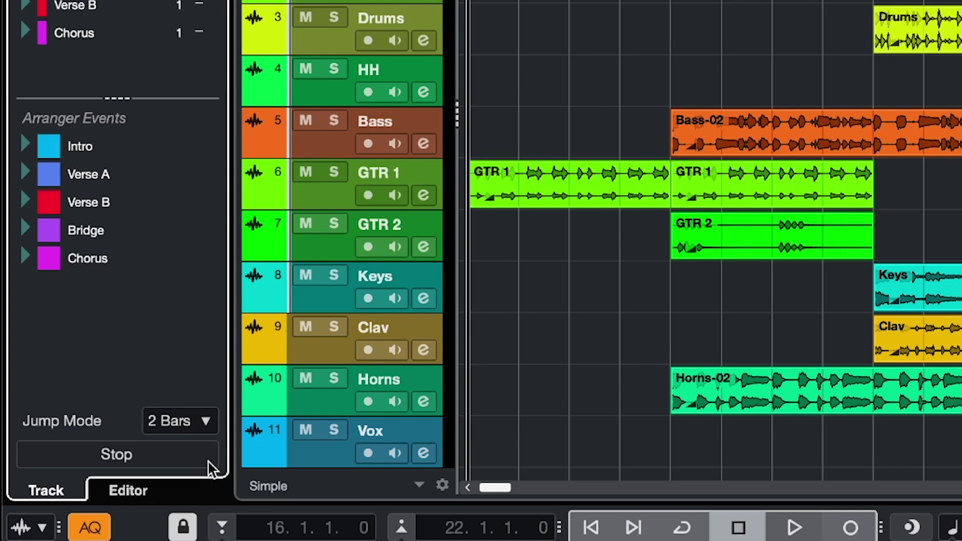